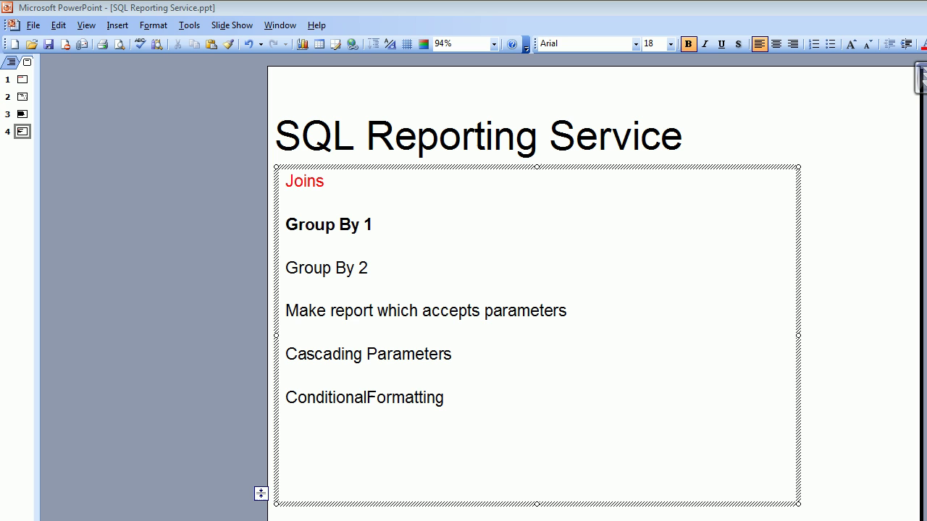
# Step: Switch to Visual Studio and add a new blank report named GroupByReport.rdl to the DemoReports project's Reports folder
pyautogui.hotkey('alt', 'Tab')
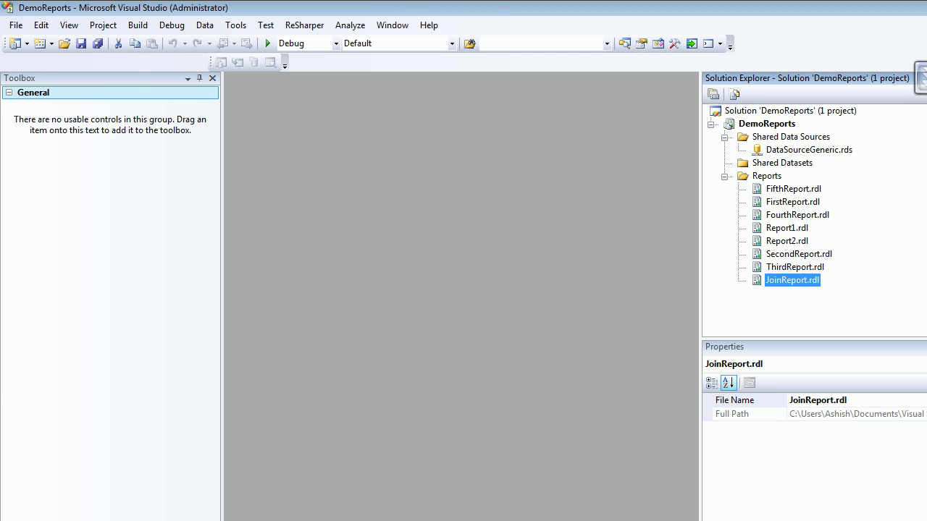
pyautogui.rightClick(766, 176)
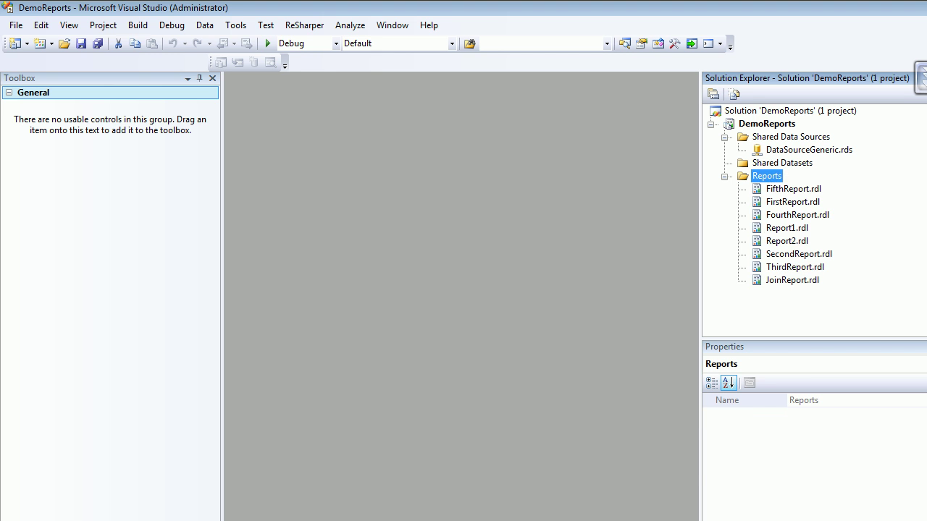
pyautogui.moveTo(803, 203)
pyautogui.click(910, 205)
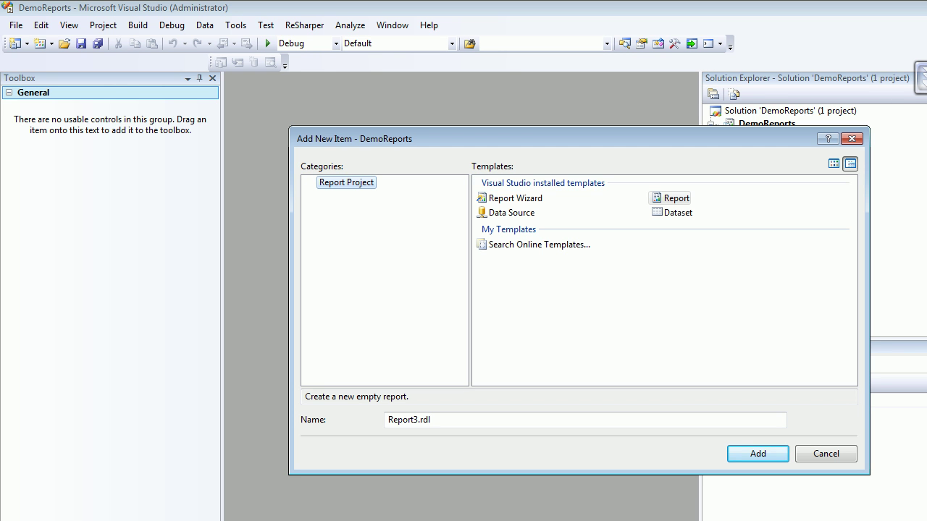
pyautogui.click(676, 199)
pyautogui.click(419, 420)
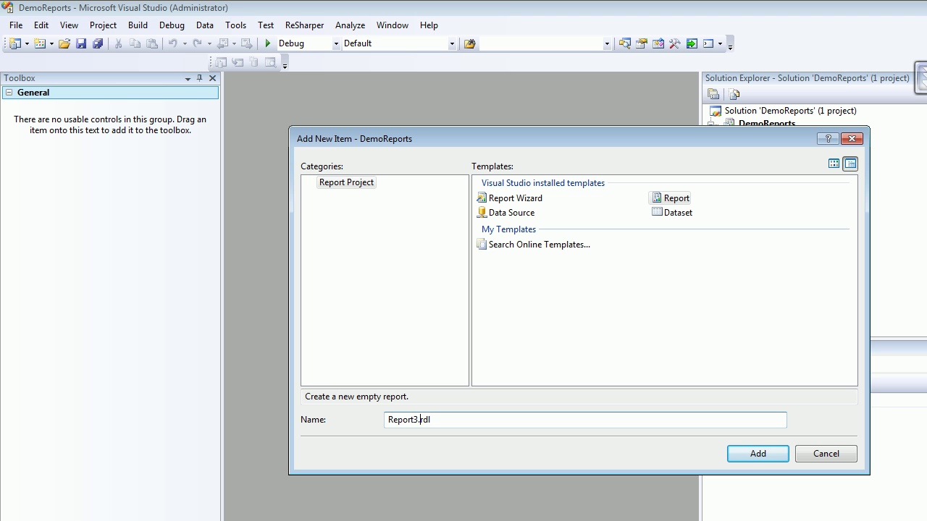
pyautogui.press('BackSpace')
pyautogui.write('GroupBy')
pyautogui.press('Return')
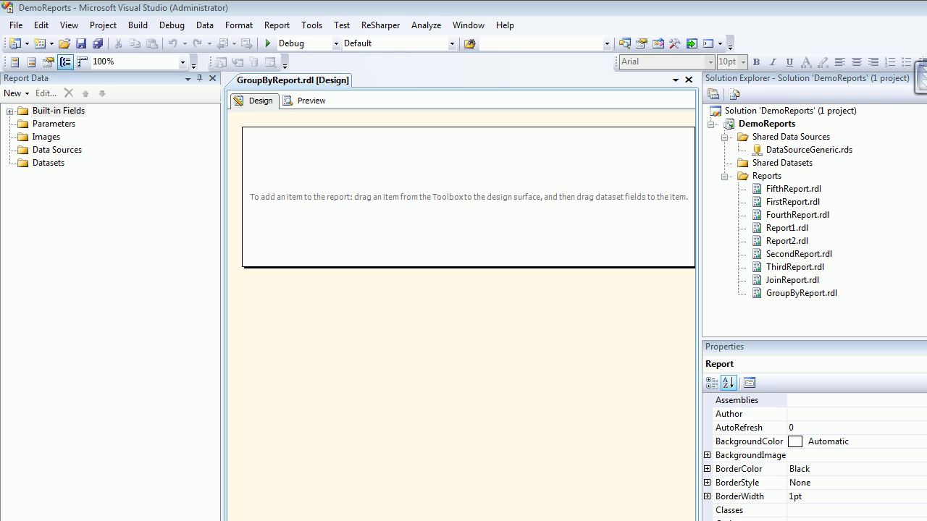
# Step: Add a dataset named DataSetGroupBy to the report as a dataset embedded in it
pyautogui.rightClick(43, 163)
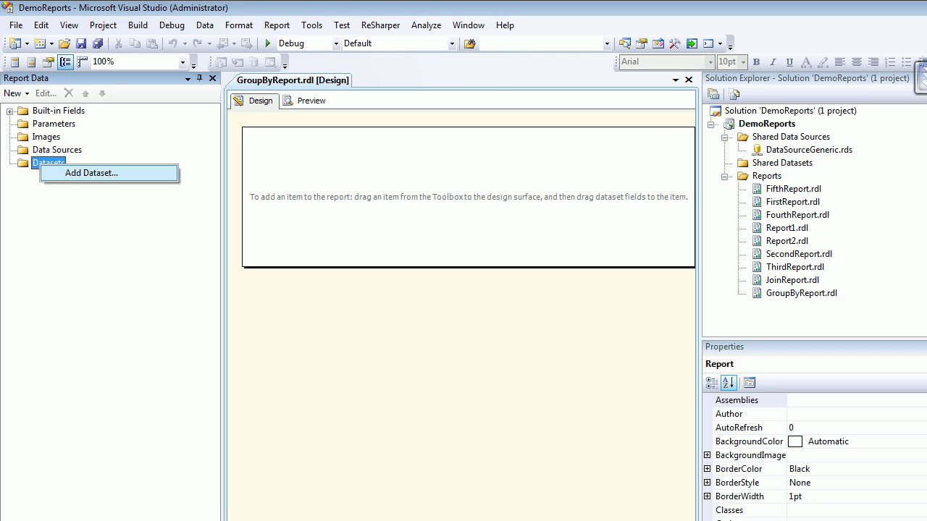
pyautogui.press('Return')
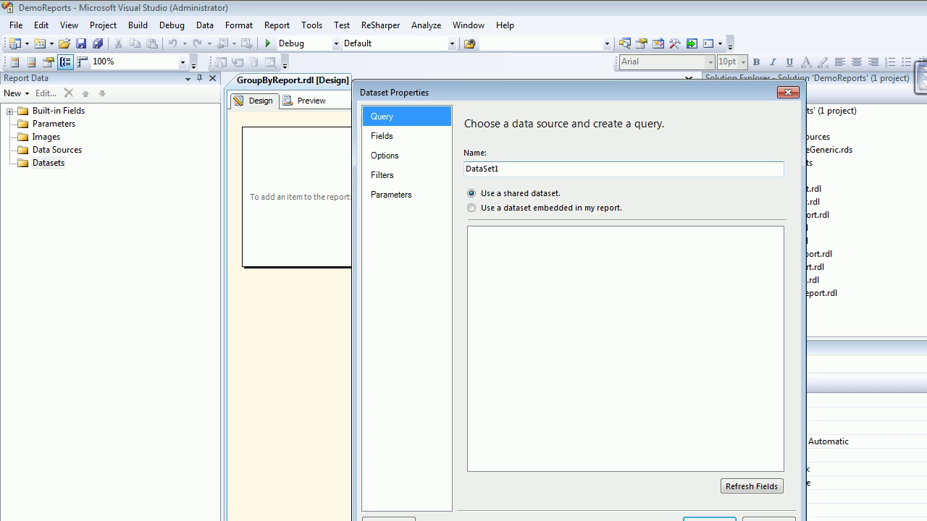
pyautogui.press('BackSpace')
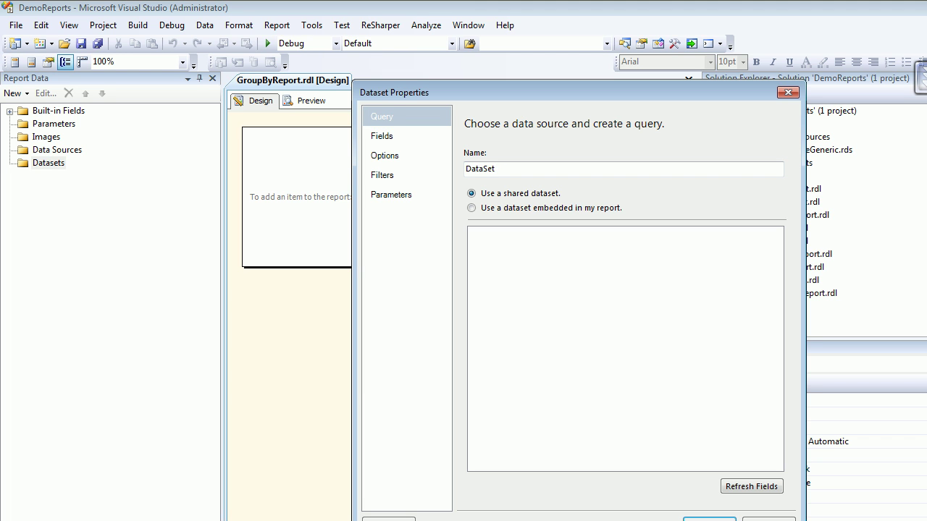
pyautogui.write('GroupBy')
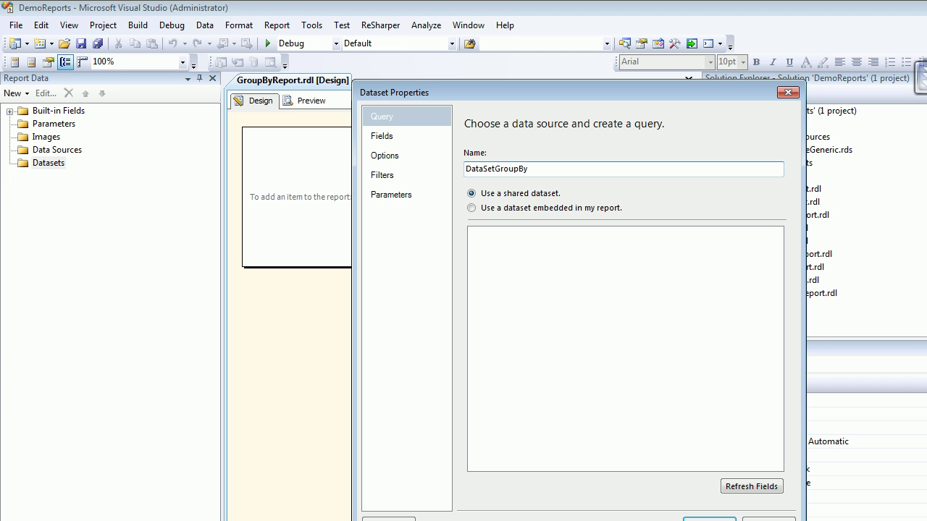
pyautogui.click(472, 208)
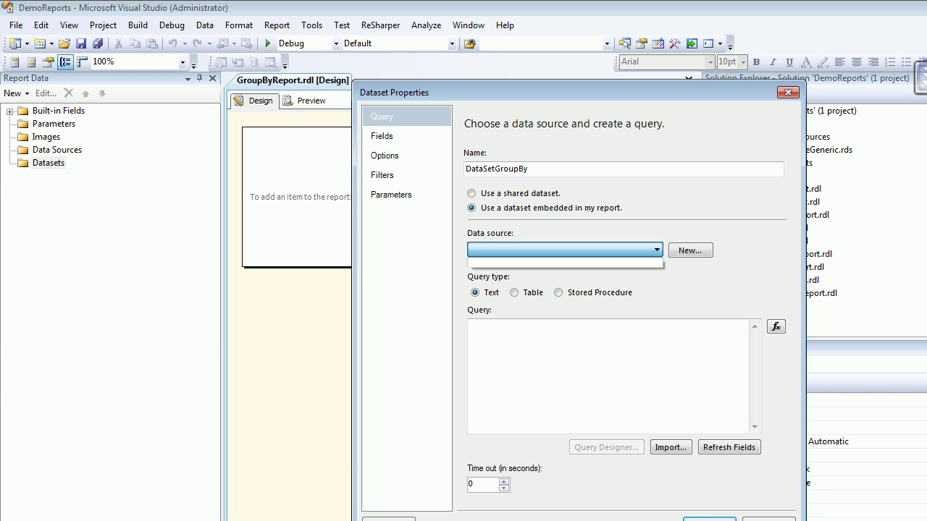
# Step: Create a new data source for the dataset that references the shared data source DataSourceGeneric
pyautogui.click(690, 250)
pyautogui.click(460, 368)
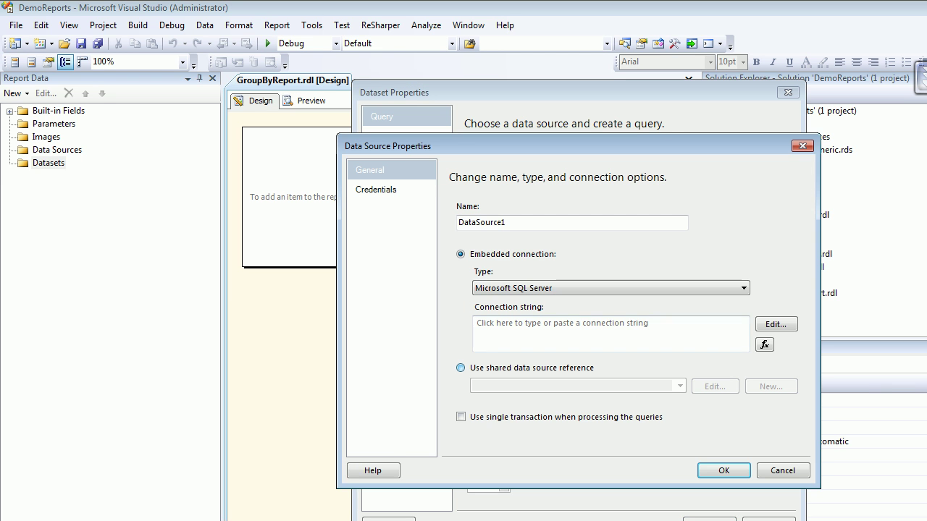
pyautogui.click(680, 386)
pyautogui.click(507, 398)
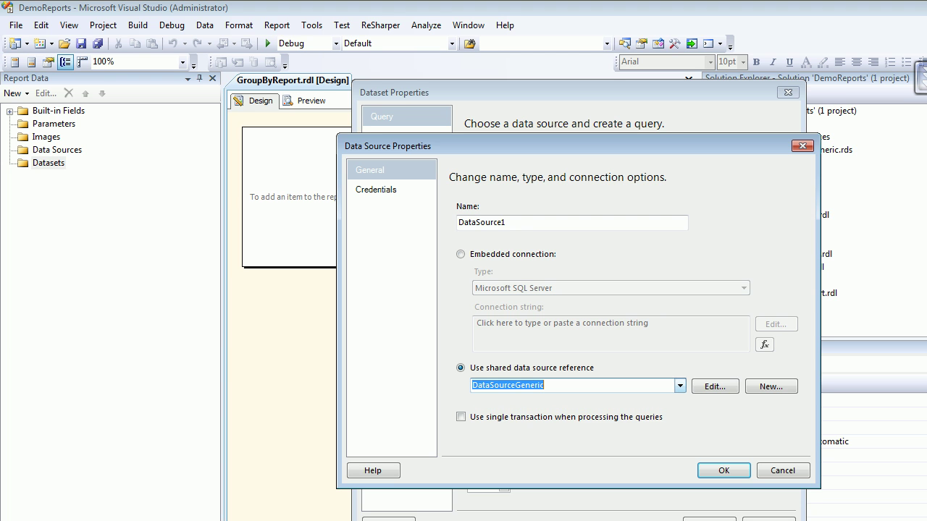
pyautogui.click(723, 471)
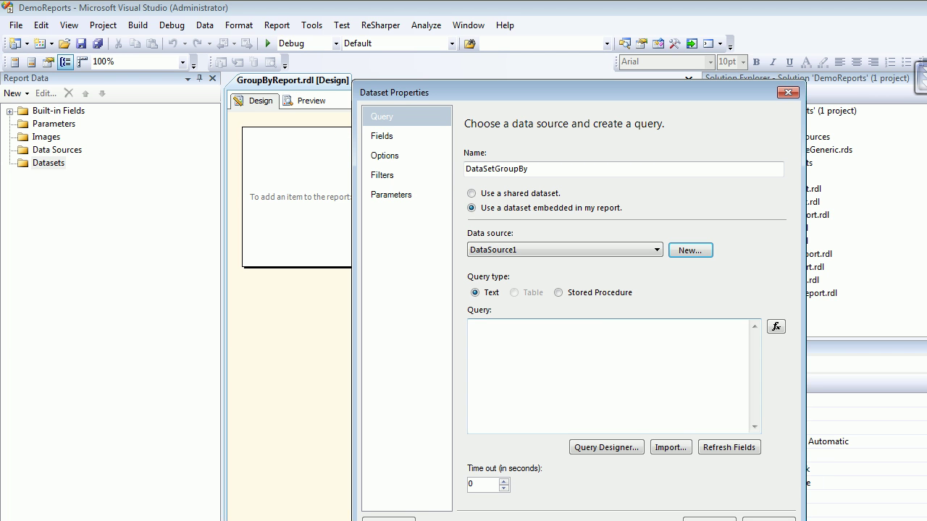
pyautogui.click(608, 373)
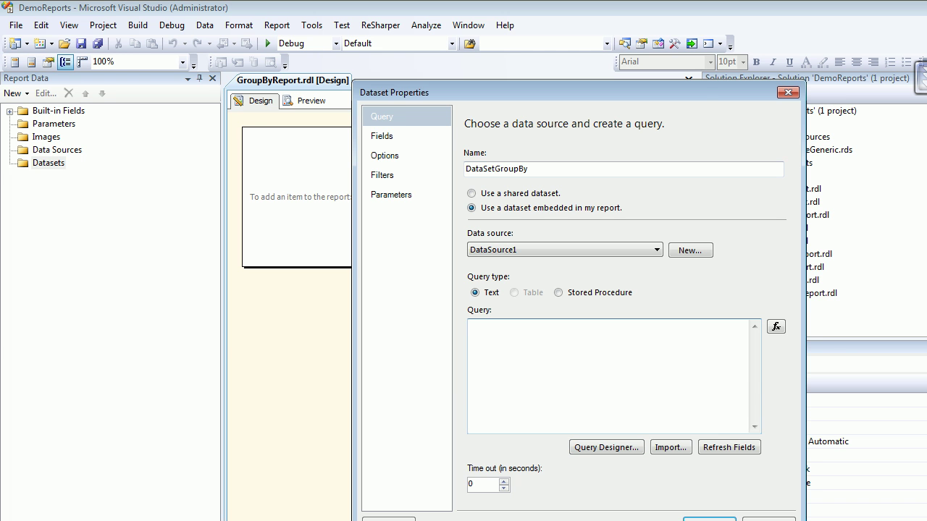
pyautogui.moveTo(565, 91); pyautogui.dragTo(345, 72)
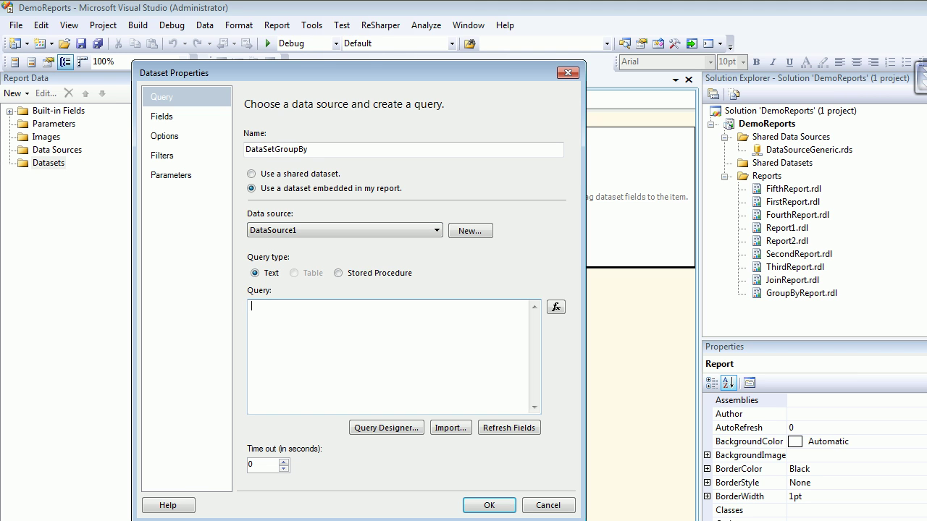
pyautogui.click(309, 149)
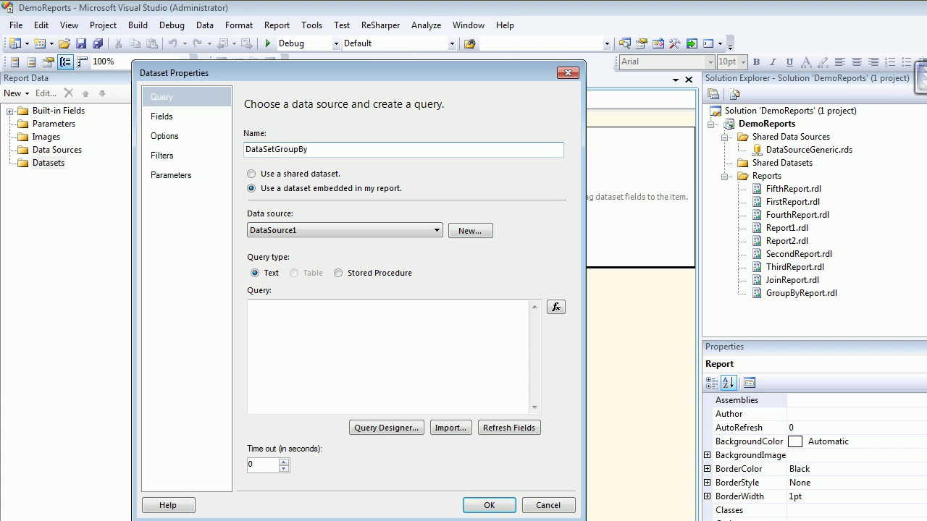
pyautogui.hotkey('alt', 'Tab')
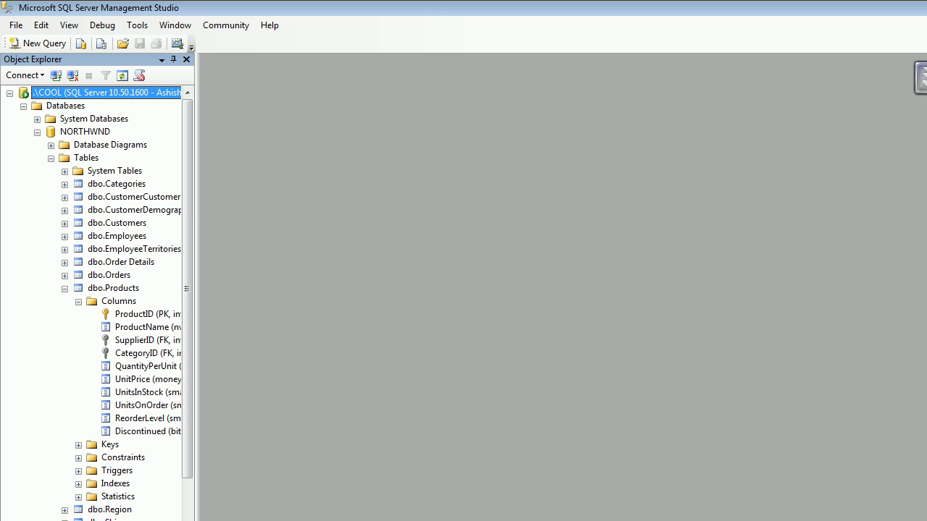
pyautogui.hotkey('alt', 'Tab')
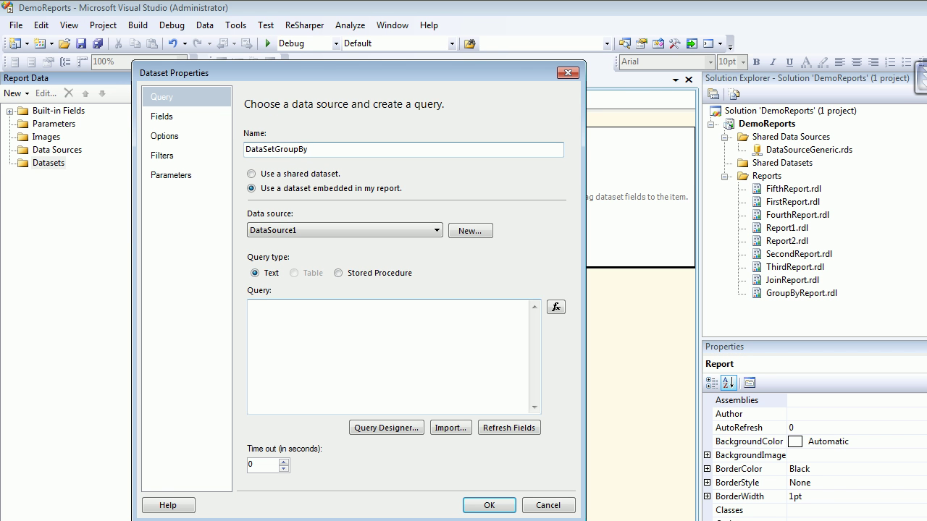
# Step: Open the Query Designer for the dataset's query and enlarge its window
pyautogui.click(393, 362)
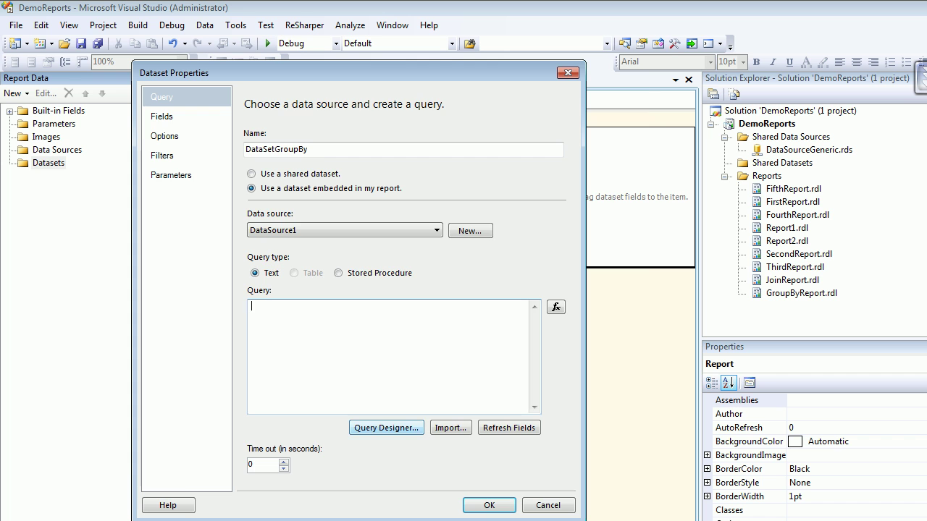
pyautogui.click(385, 427)
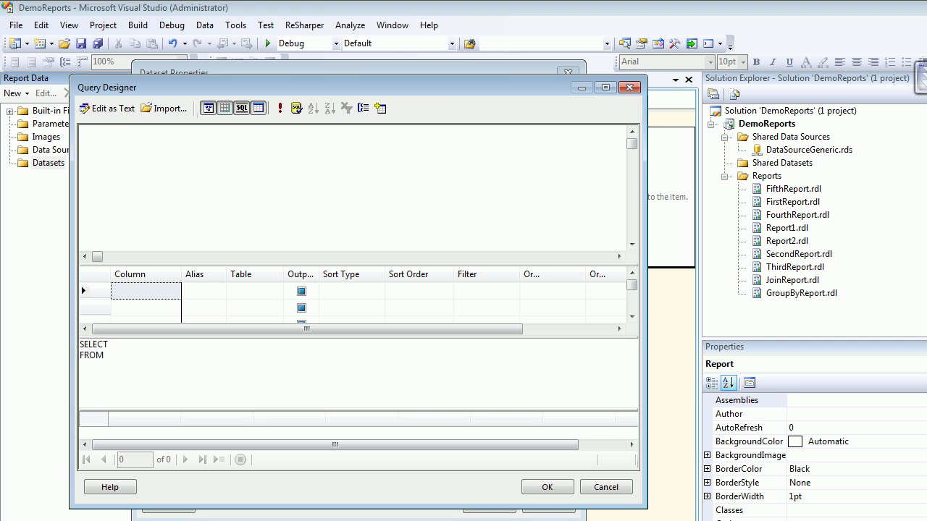
pyautogui.moveTo(333, 87); pyautogui.dragTo(291, 35)
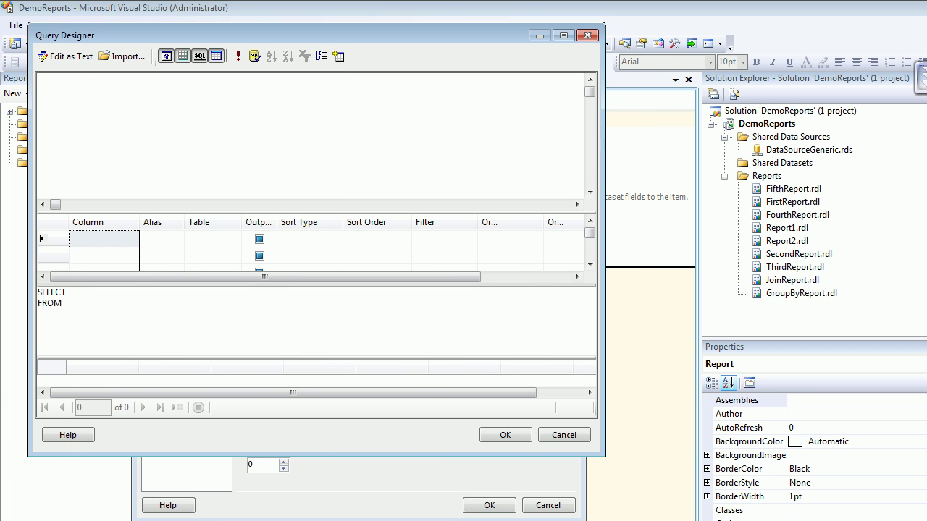
pyautogui.moveTo(605, 456); pyautogui.dragTo(781, 520)
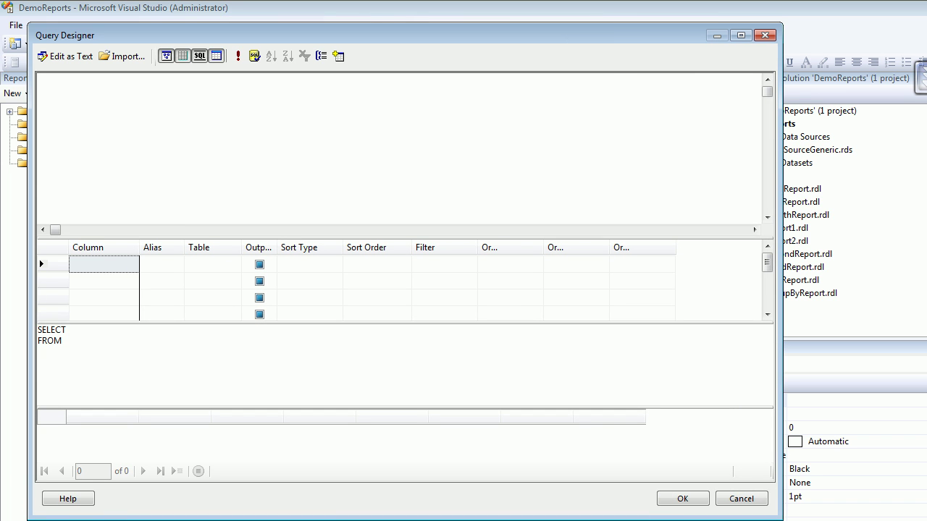
# Step: Add the Orders and Order Details tables to the query
pyautogui.rightClick(267, 129)
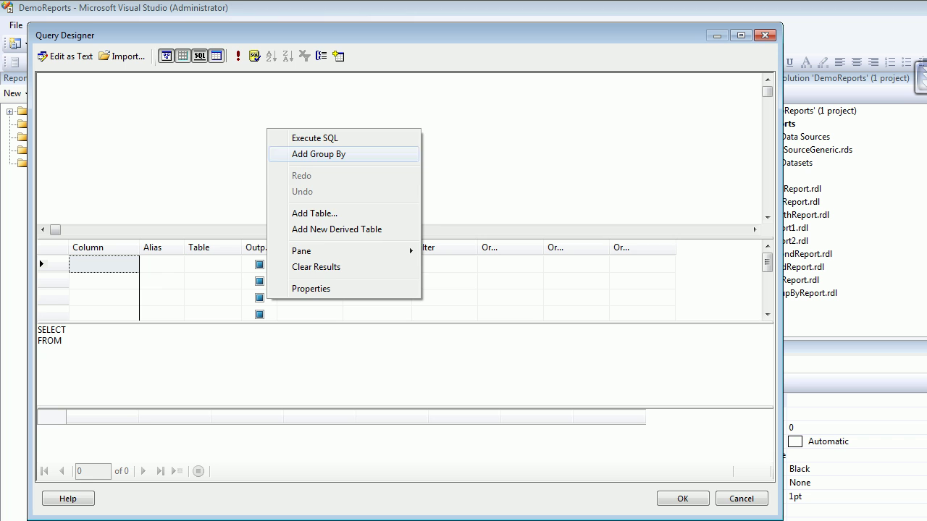
pyautogui.click(315, 213)
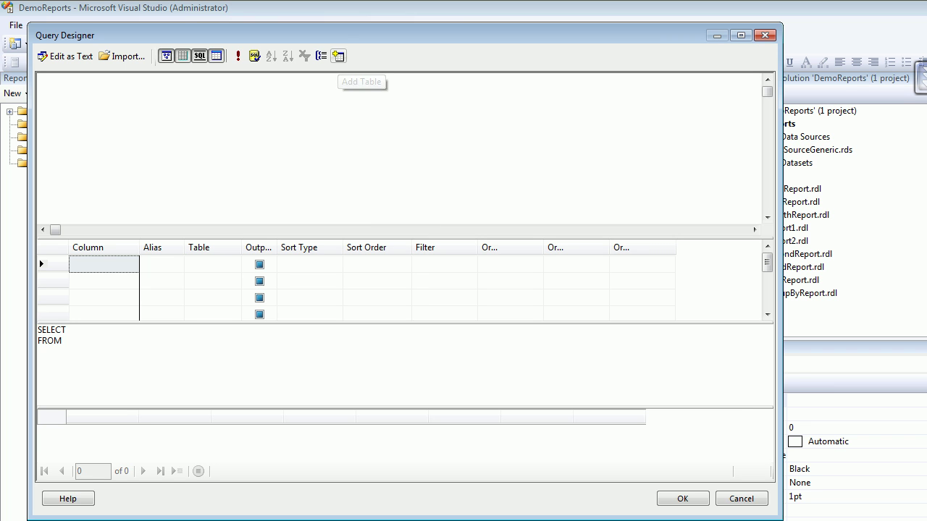
pyautogui.click(338, 55)
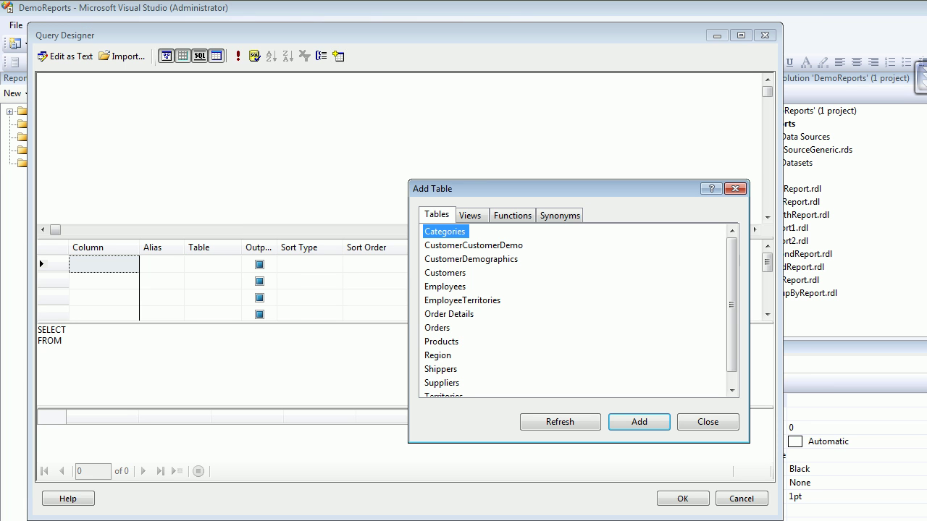
pyautogui.moveTo(516, 188); pyautogui.dragTo(477, 74)
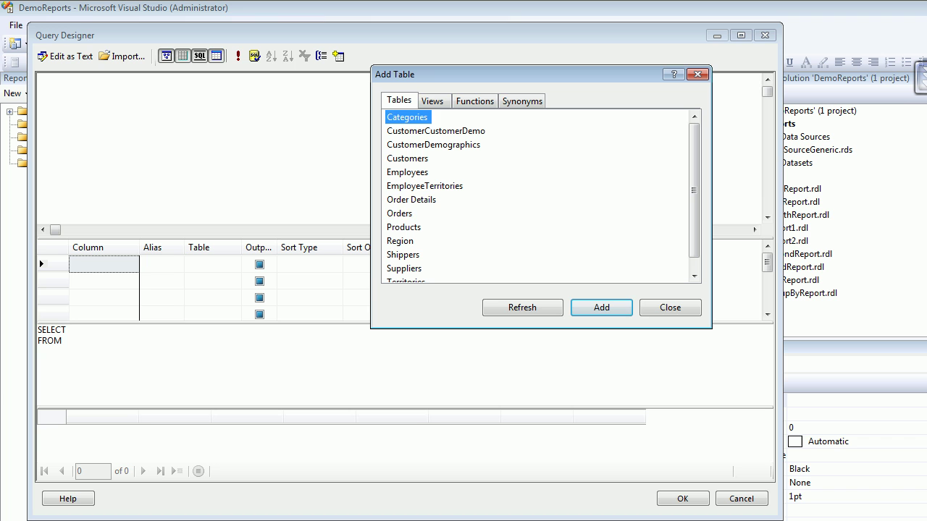
pyautogui.click(399, 214)
pyautogui.click(601, 308)
pyautogui.click(411, 200)
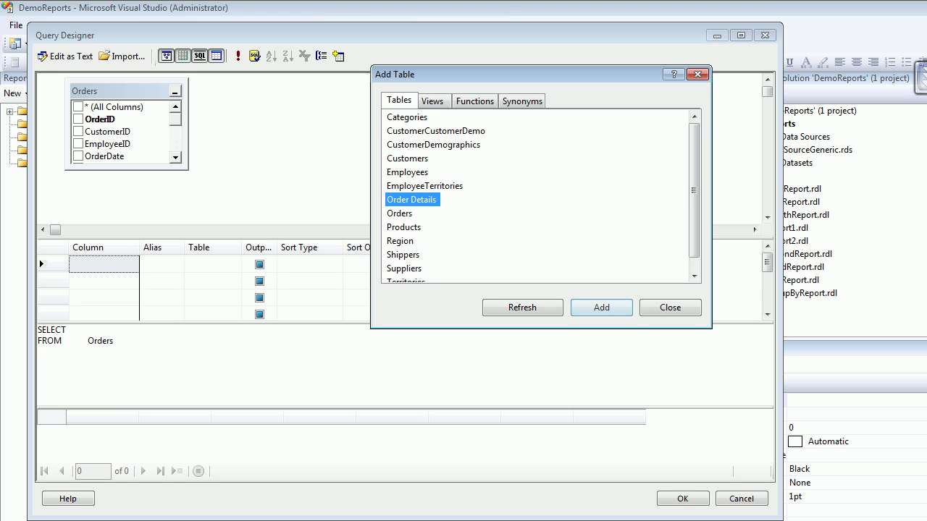
pyautogui.click(600, 307)
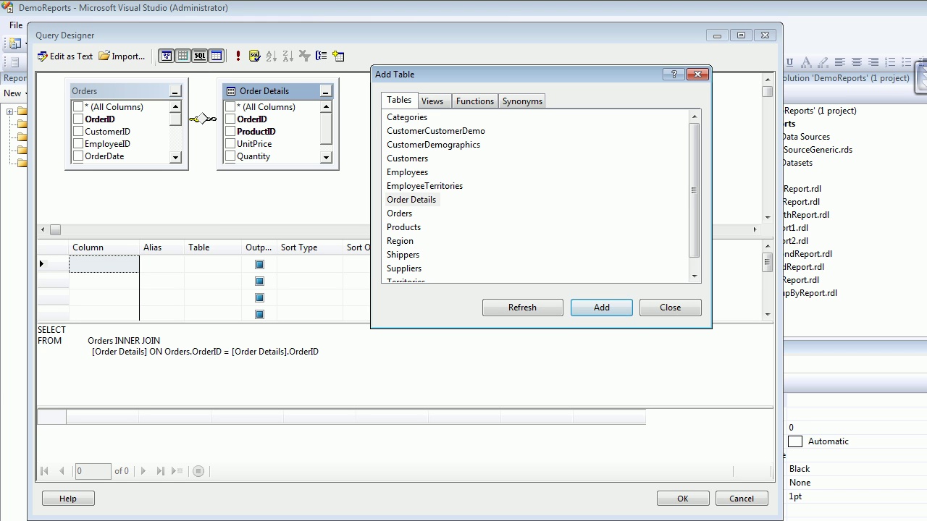
# Step: Add the Customers and Products tables to the query and finish adding tables
pyautogui.click(407, 158)
pyautogui.click(601, 307)
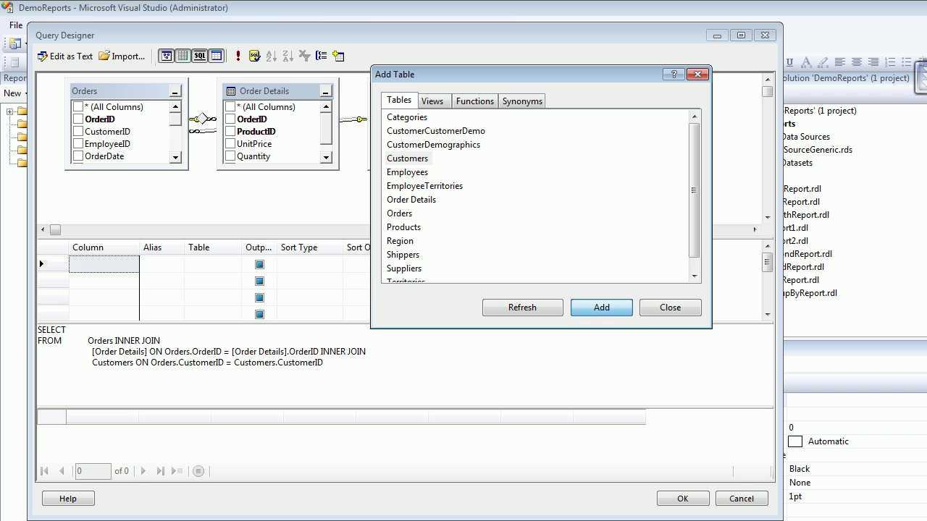
pyautogui.click(403, 228)
pyautogui.click(601, 308)
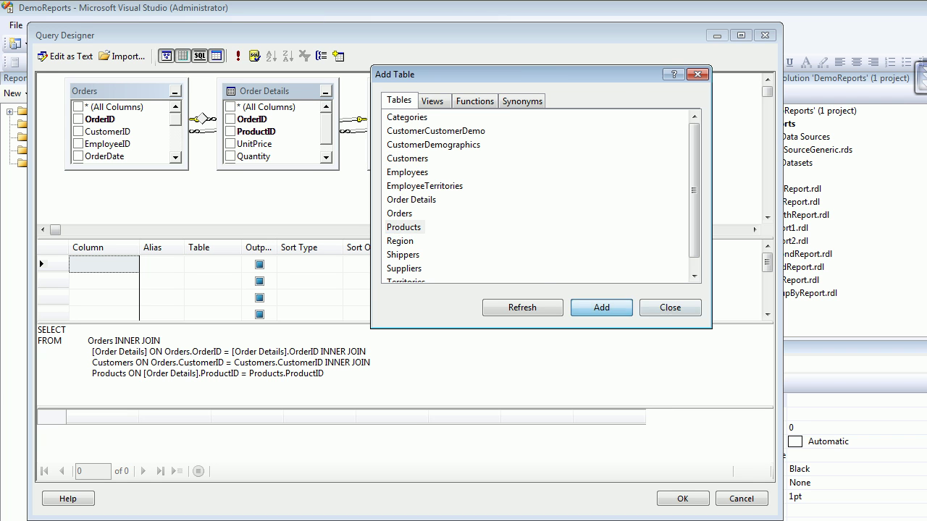
pyautogui.click(669, 308)
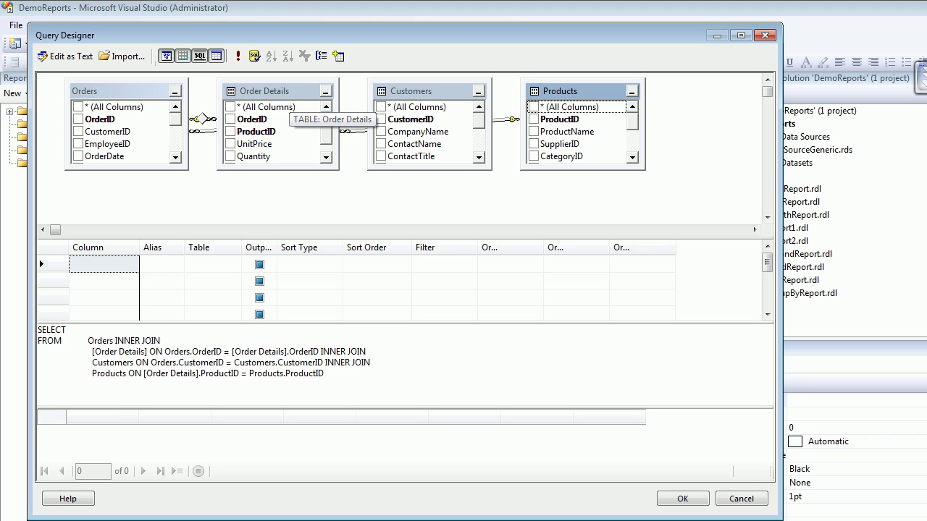
# Step: Include the OrderID and OrderDate columns of the Orders table in the query output
pyautogui.moveTo(289, 169); pyautogui.dragTo(290, 188)
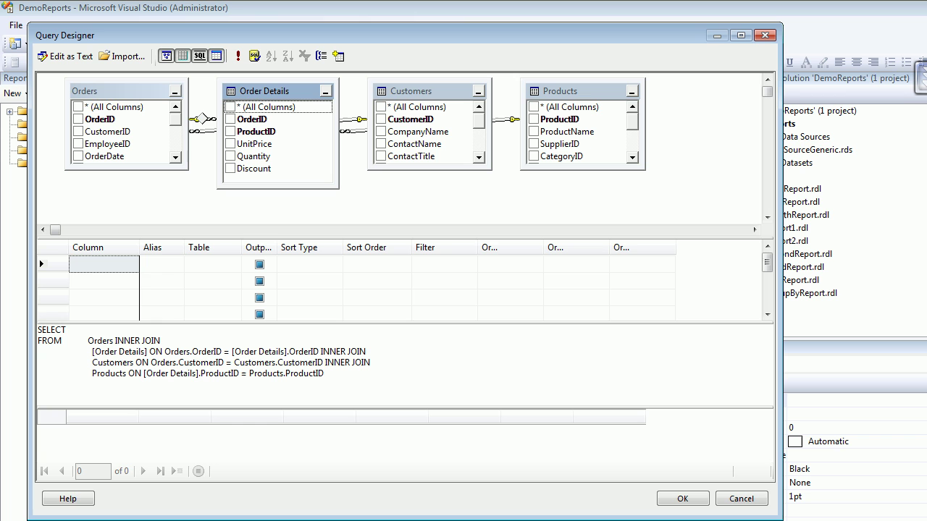
pyautogui.click(155, 106)
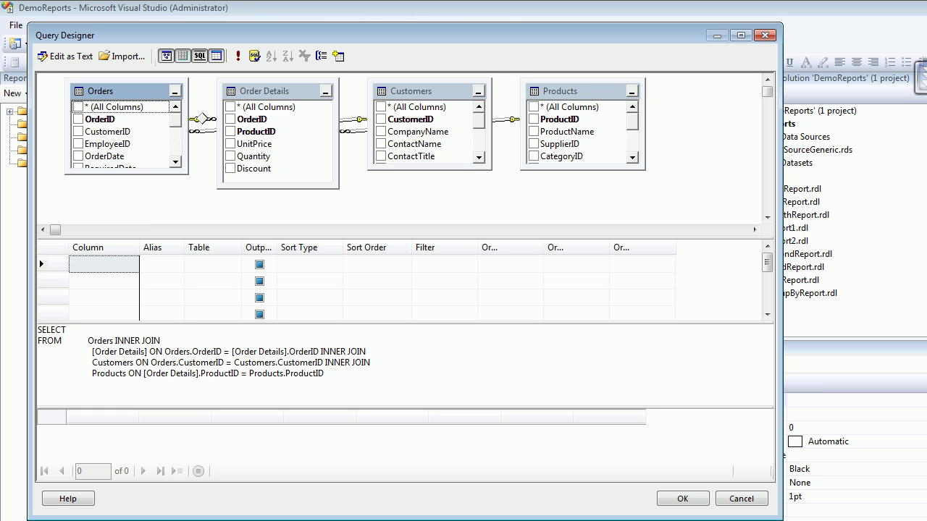
pyautogui.click(78, 119)
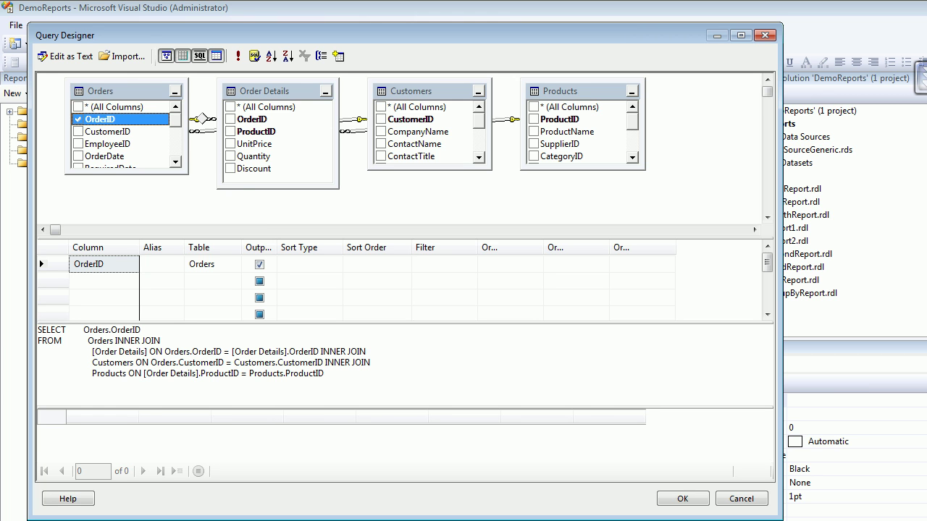
pyautogui.click(77, 156)
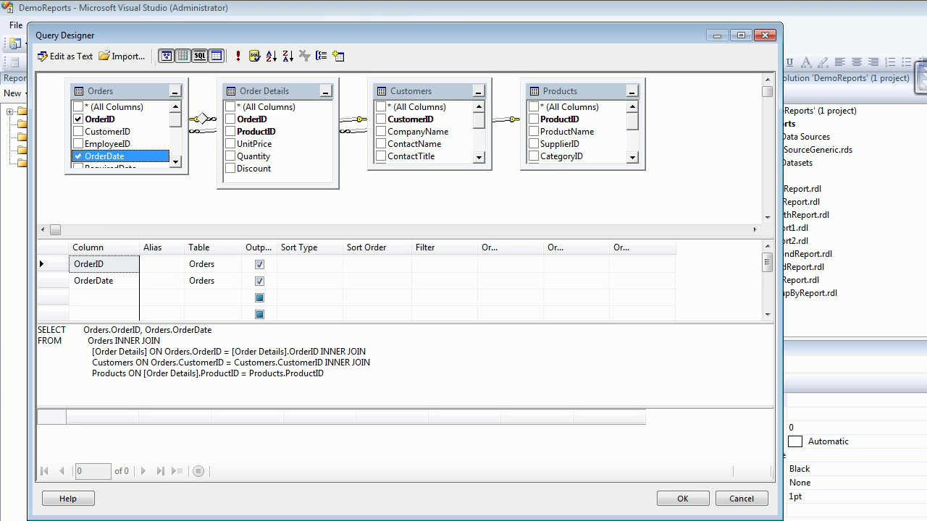
# Step: Include ProductName from the Products table and ContactName and City from the Customers table in the query output
pyautogui.click(533, 131)
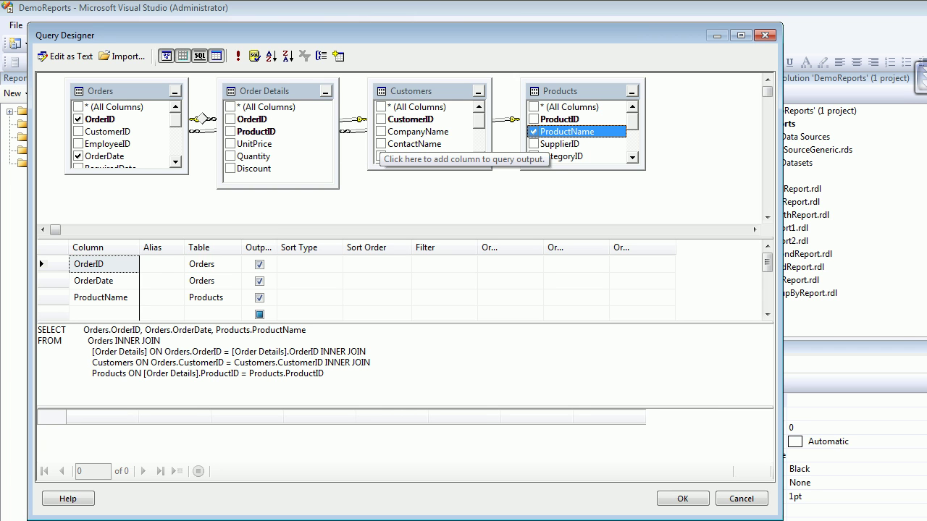
pyautogui.click(381, 144)
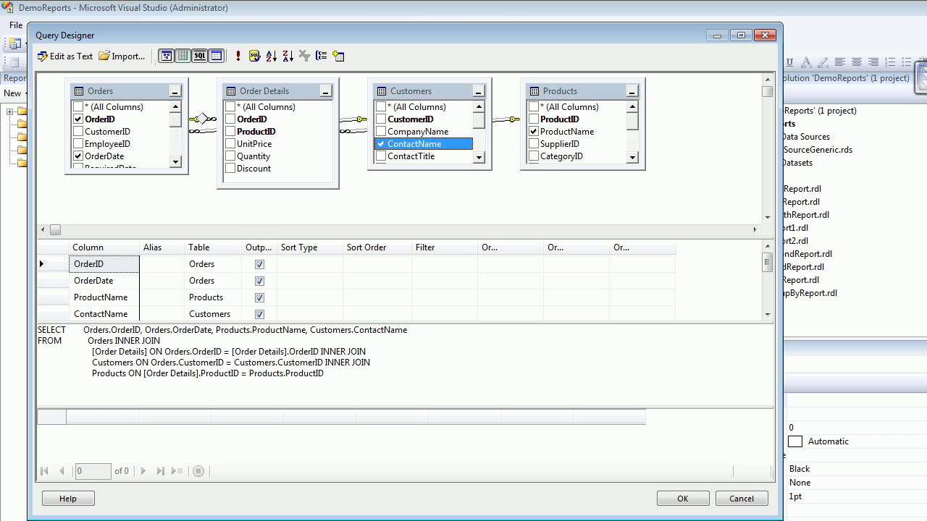
pyautogui.click(478, 157)
pyautogui.scroll(-1, 419, 138)
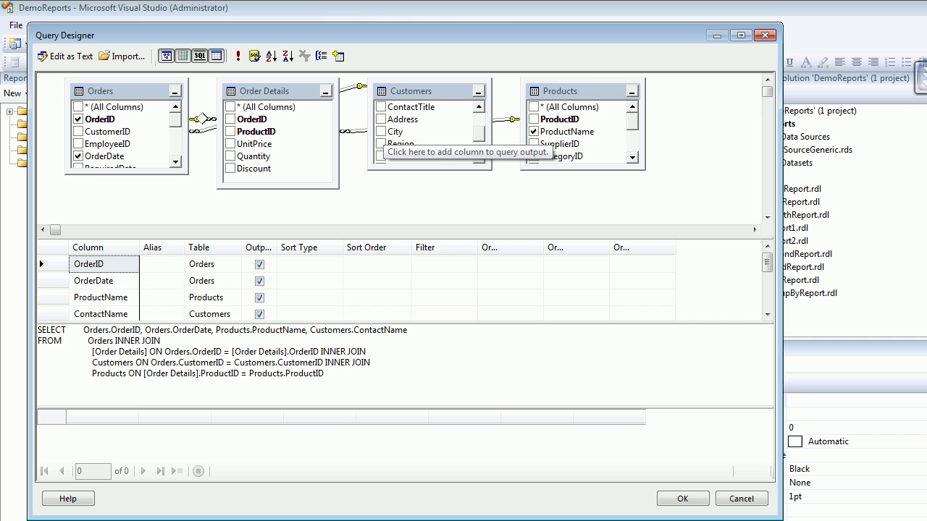
pyautogui.click(381, 131)
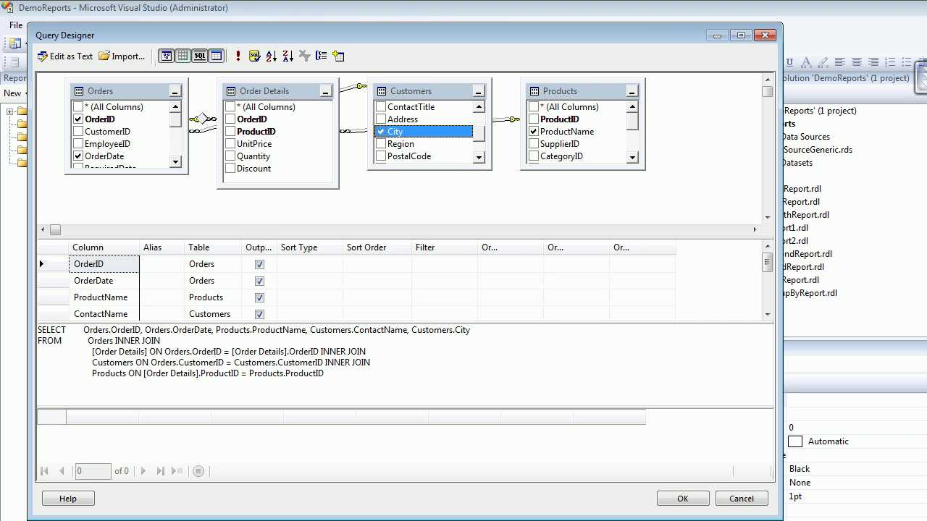
# Step: Run the query to check its result rows, and accept it for the DataSetGroupBy dataset
pyautogui.moveTo(781, 519); pyautogui.dragTo(881, 514)
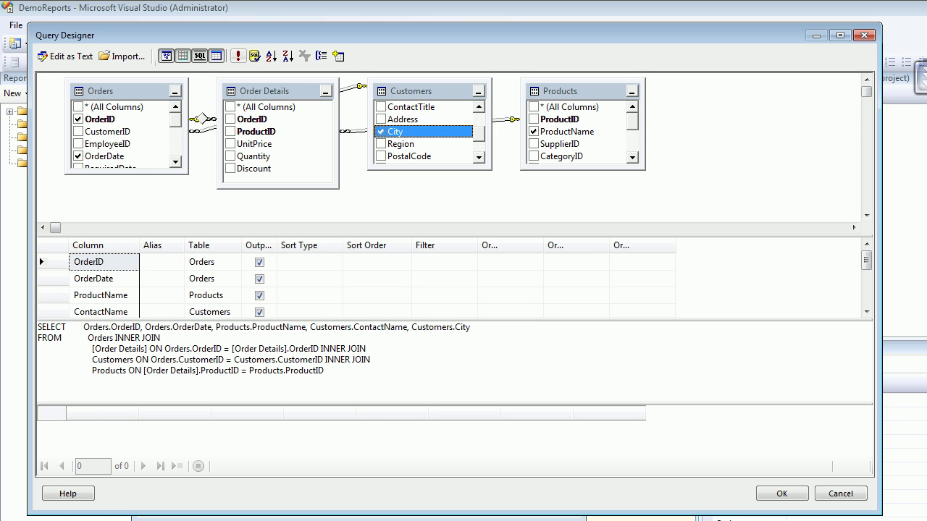
pyautogui.click(238, 57)
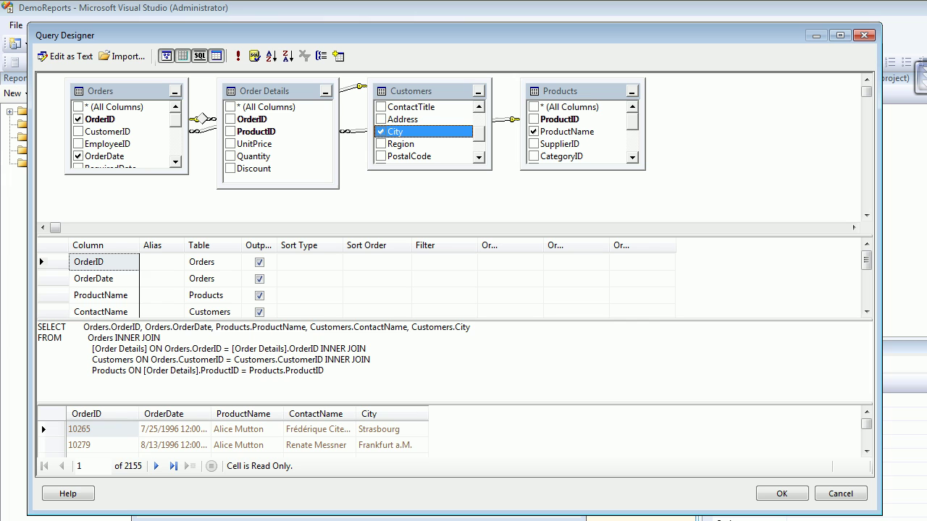
pyautogui.click(172, 429)
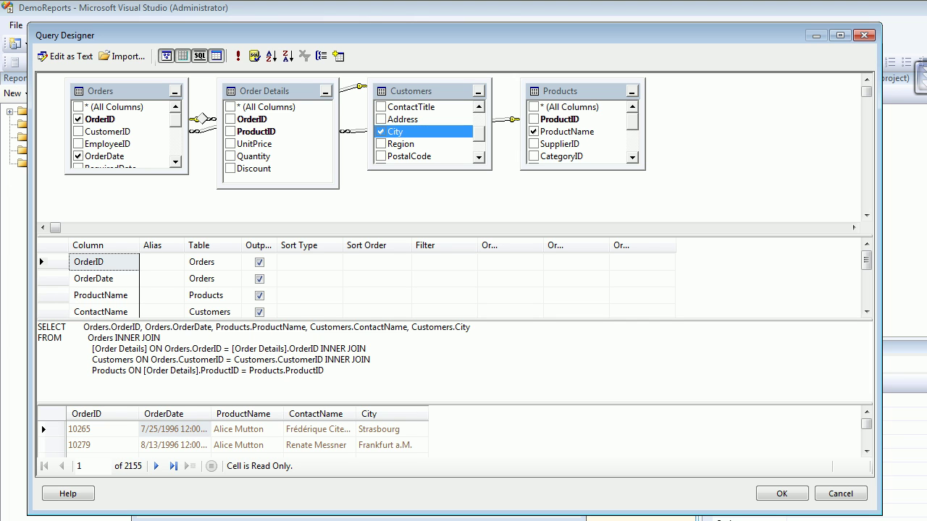
pyautogui.click(174, 429)
pyautogui.click(319, 429)
pyautogui.click(380, 429)
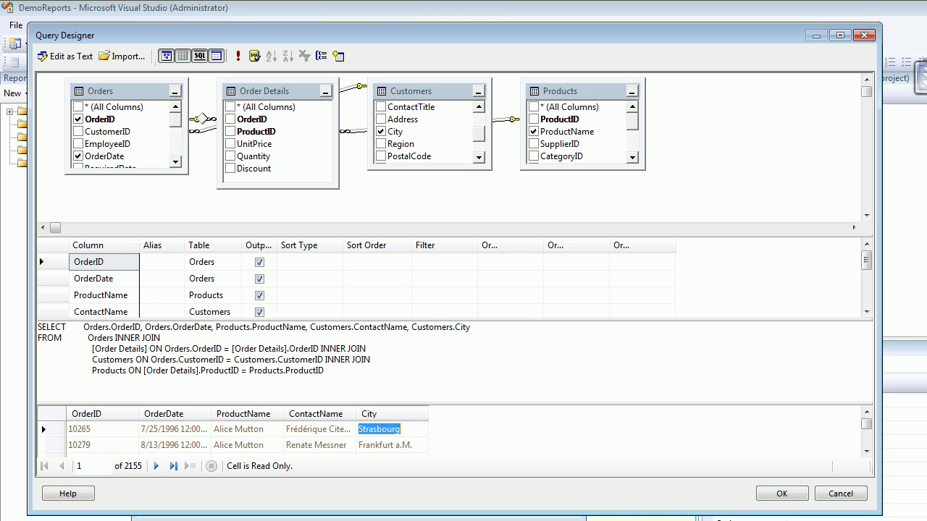
pyautogui.click(782, 493)
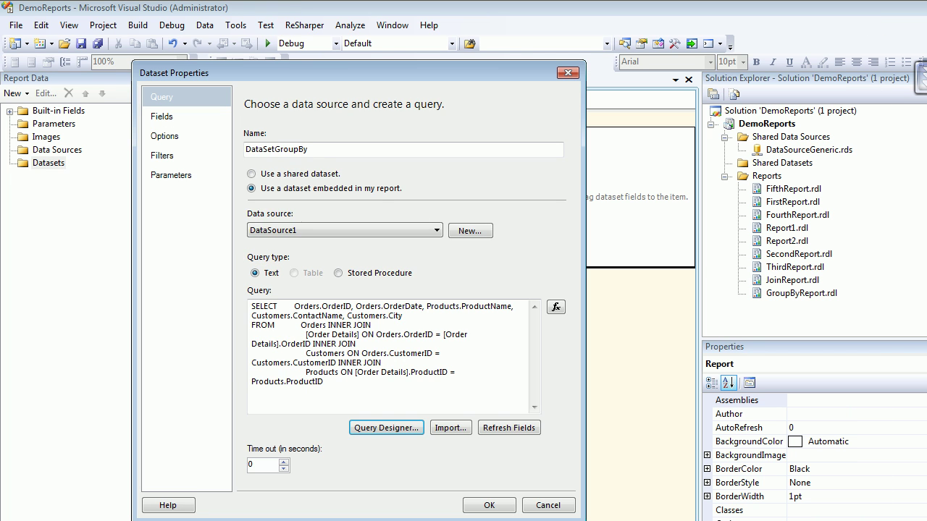
pyautogui.click(489, 505)
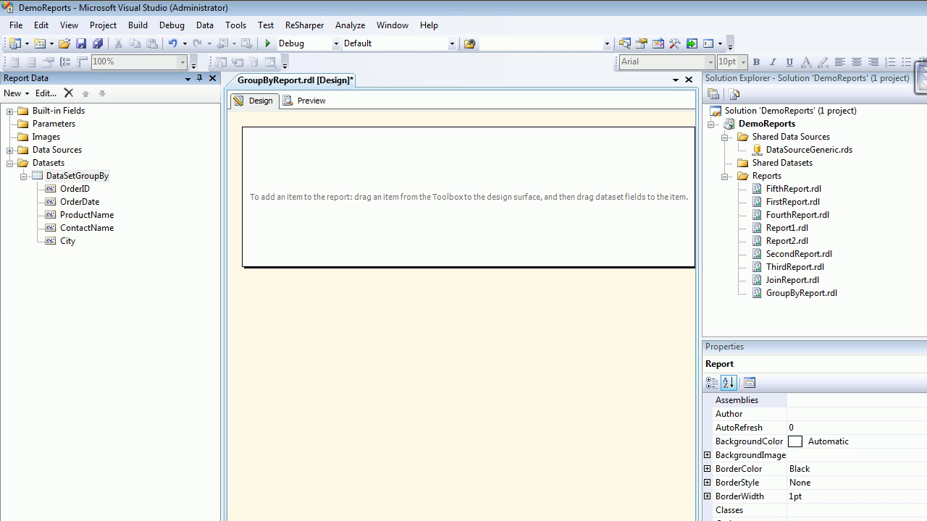
# Step: Insert a table into the body of the GroupByReport design
pyautogui.hotkey('ctrl', 'alt', 'x')
pyautogui.click(33, 150)
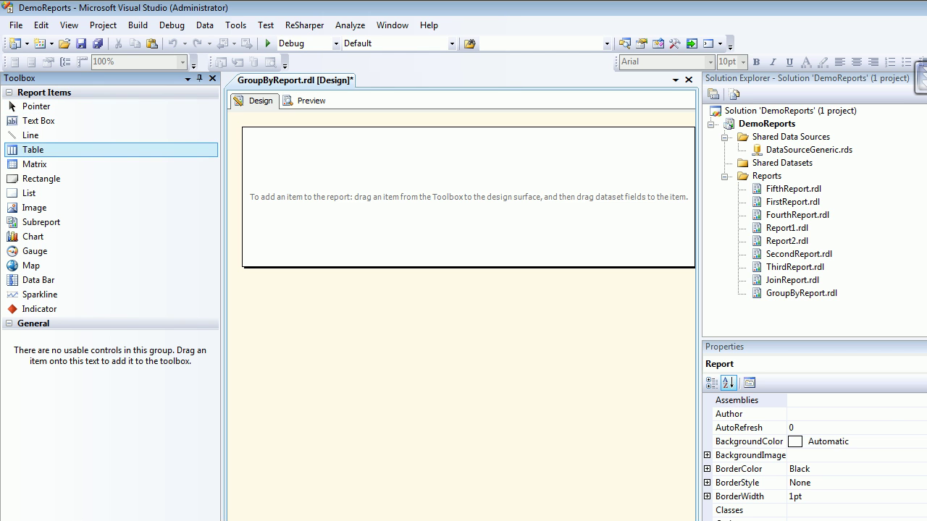
pyautogui.click(267, 173)
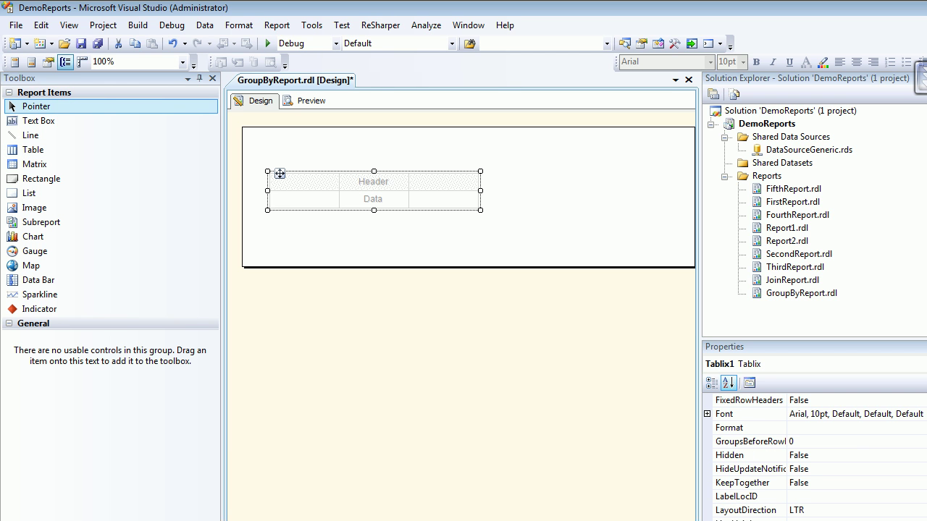
# Step: Set the background color of the table's header row to DarkOliveGreen and save the report
pyautogui.click(298, 183)
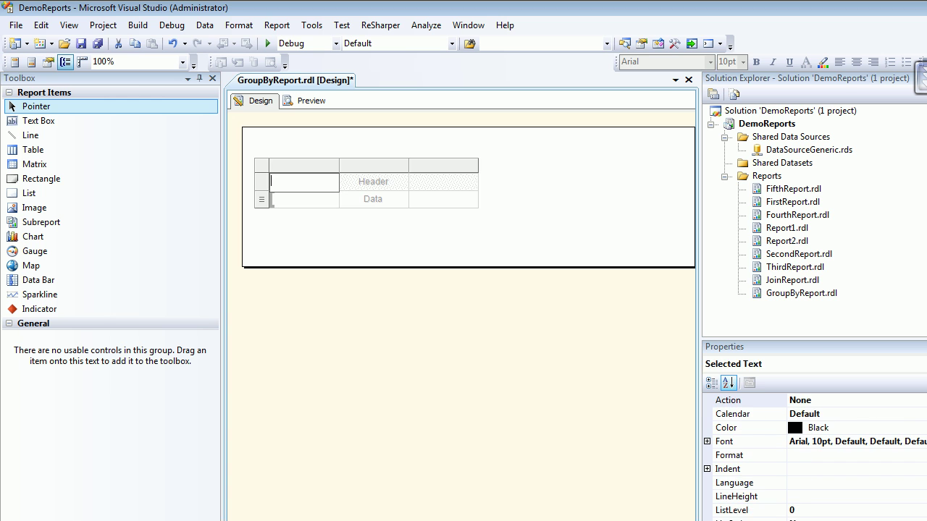
pyautogui.click(261, 182)
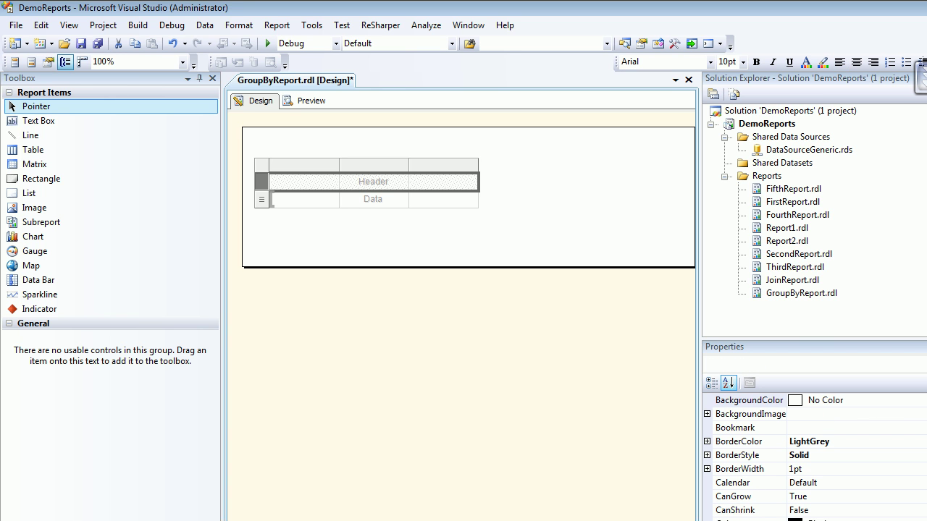
pyautogui.click(912, 400)
pyautogui.click(925, 401)
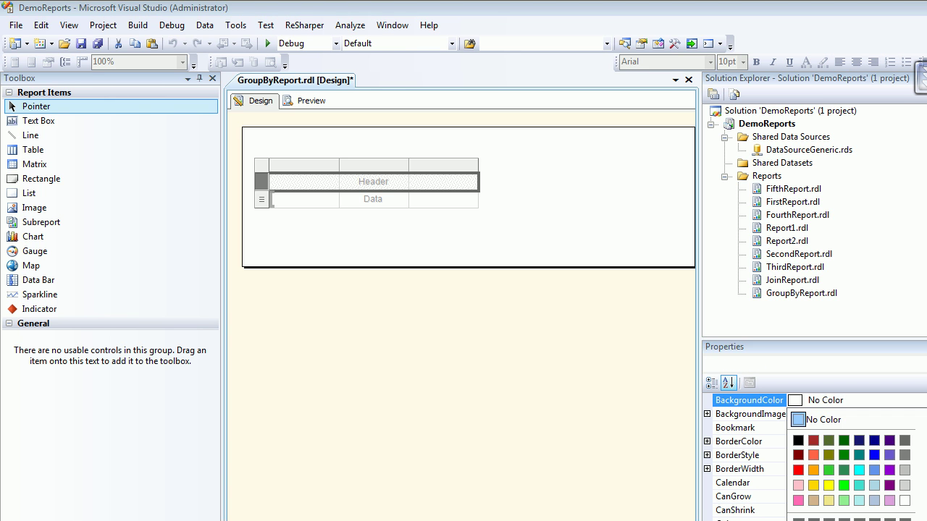
pyautogui.click(828, 440)
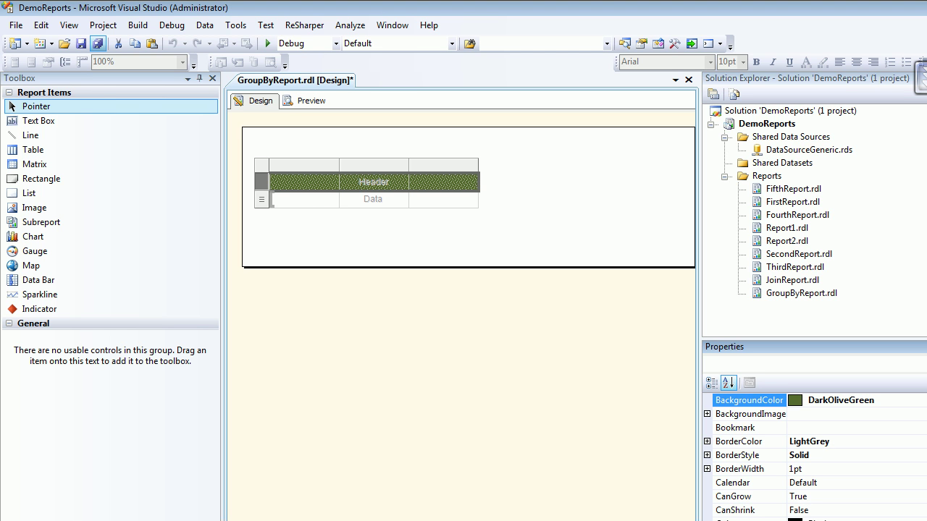
pyautogui.click(98, 44)
pyautogui.click(311, 100)
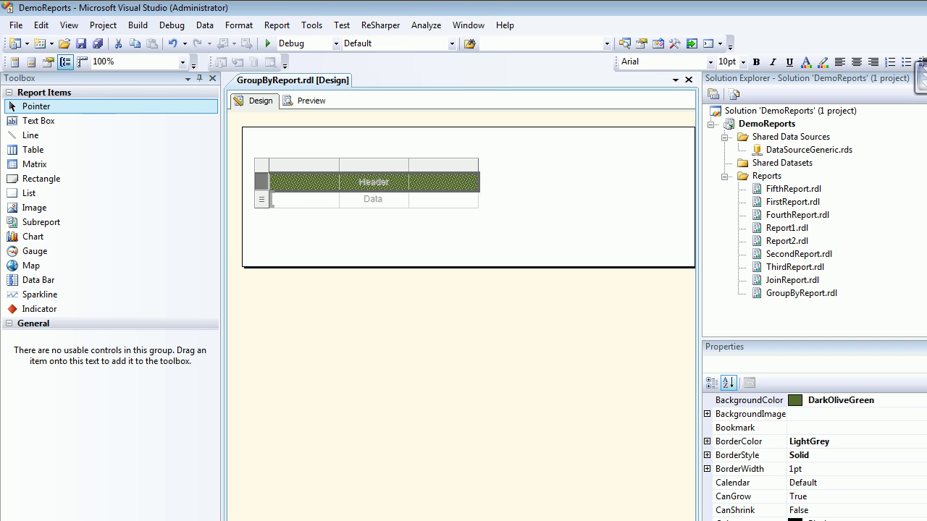
# Step: Reveal the table's grouping area and add the OrderDate field as a row group above the details group
pyautogui.moveTo(461, 519); pyautogui.dragTo(461, 287)
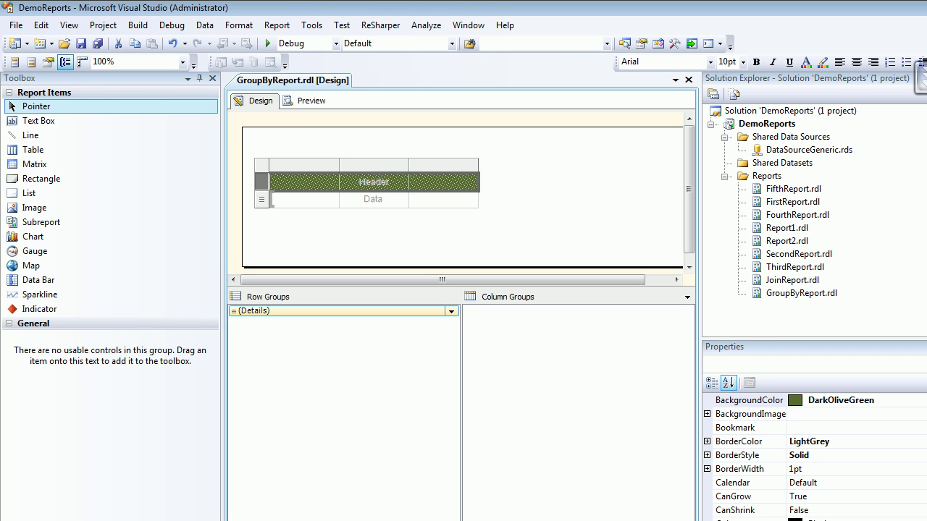
pyautogui.hotkey('ctrl', 'alt', 'd')
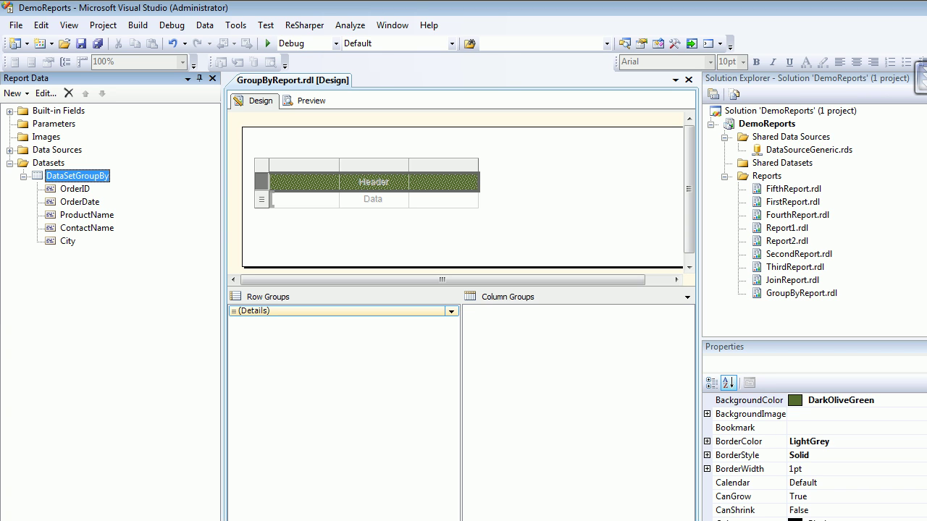
pyautogui.click(79, 202)
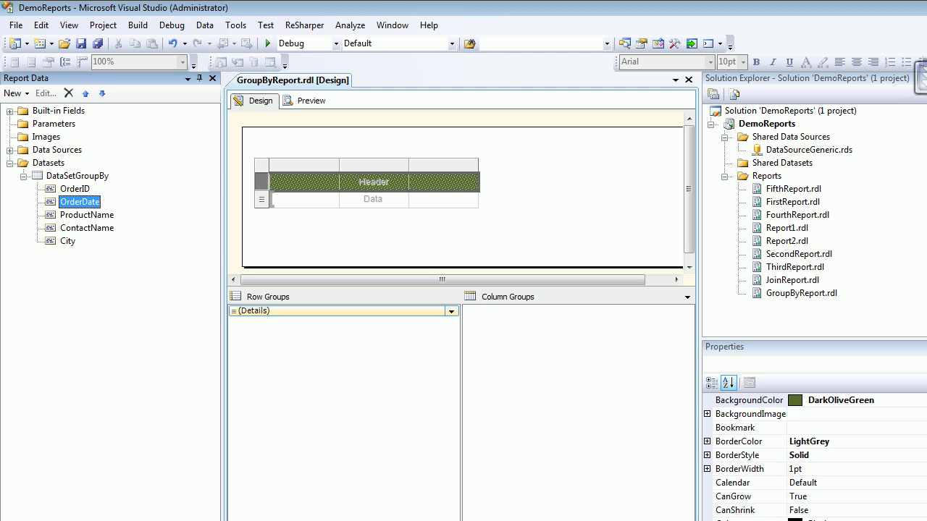
pyautogui.click(451, 311)
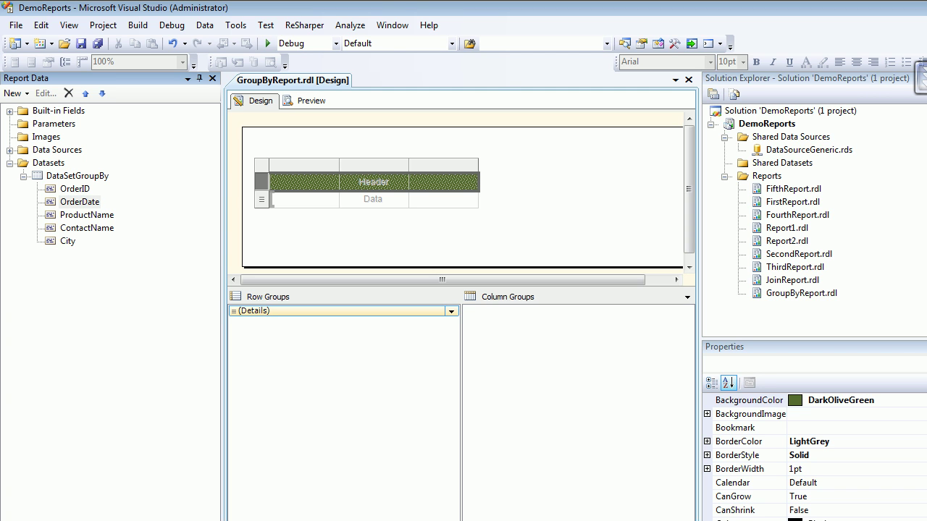
pyautogui.moveTo(80, 202); pyautogui.dragTo(268, 309)
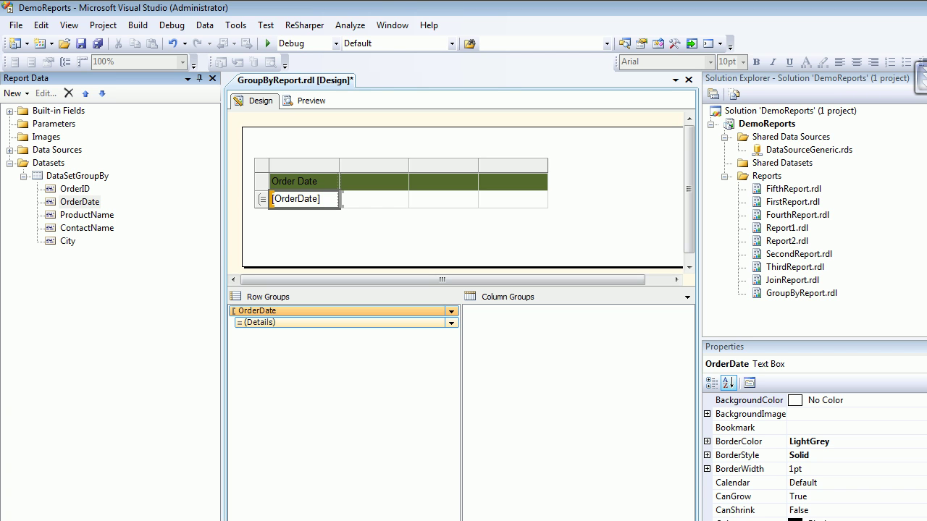
# Step: Place the OrderID, ProductName and ContactName fields in the data cells following the OrderDate group column
pyautogui.moveTo(75, 189); pyautogui.dragTo(373, 199)
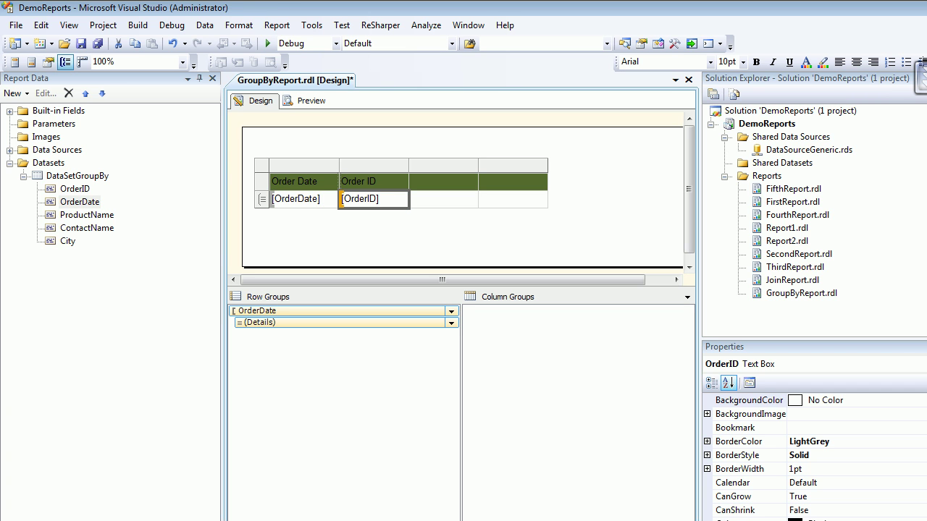
pyautogui.moveTo(87, 215); pyautogui.dragTo(443, 197)
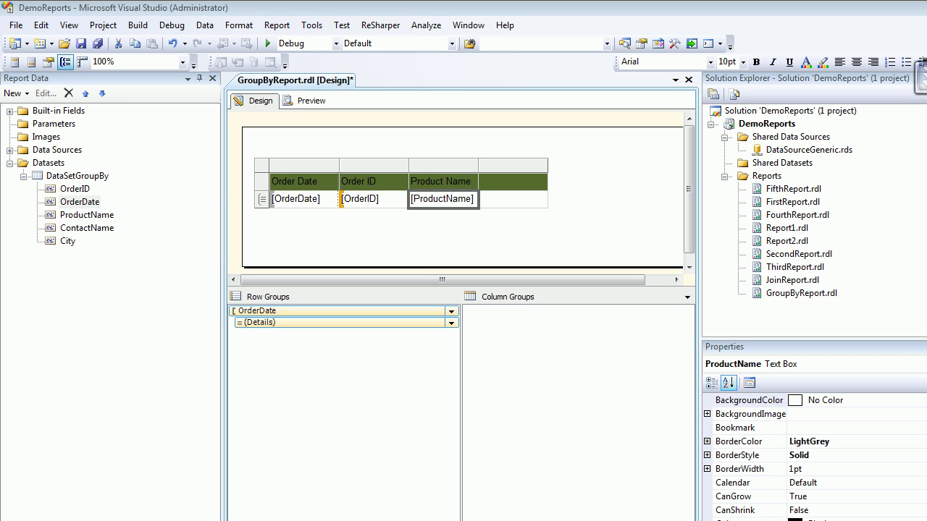
pyautogui.moveTo(86, 228); pyautogui.dragTo(512, 198)
# Step: Insert a column to the right of Contact Name and place the City field in its data cell
pyautogui.rightClick(523, 168)
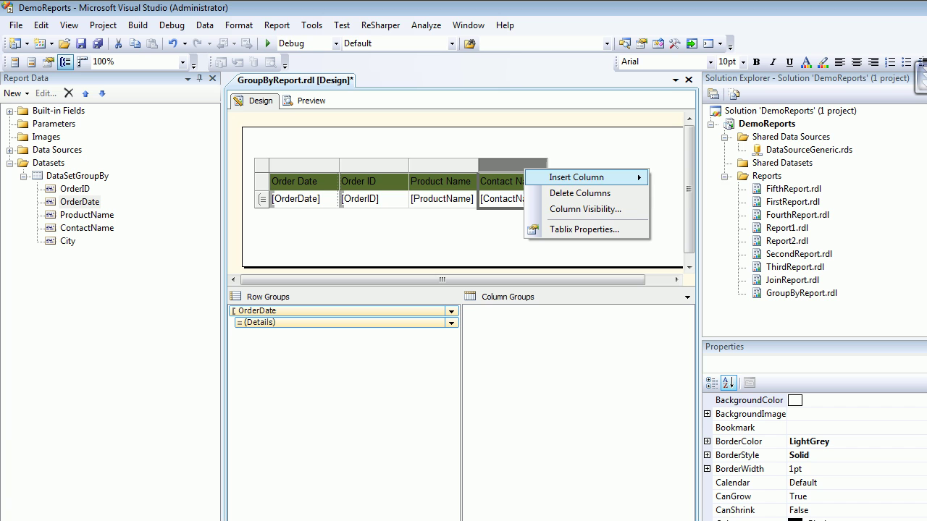
pyautogui.moveTo(594, 177)
pyautogui.click(684, 195)
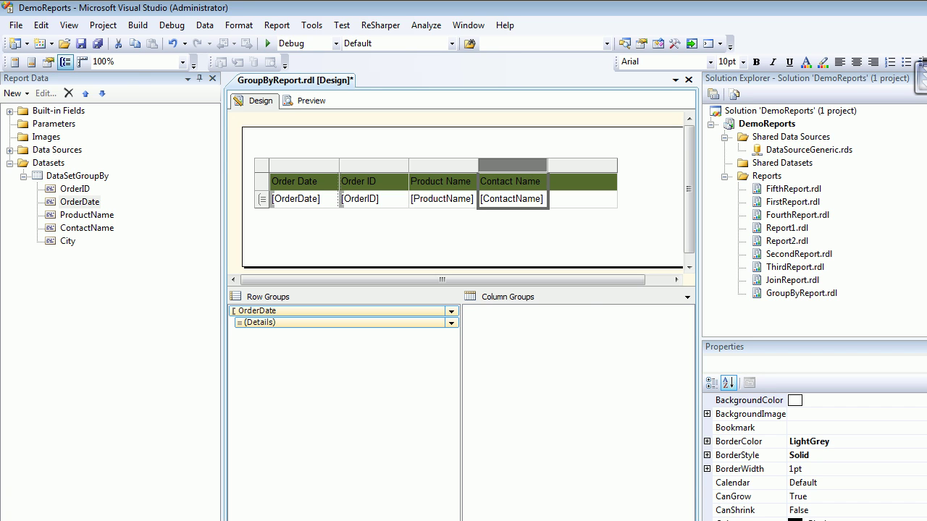
pyautogui.moveTo(68, 241); pyautogui.dragTo(579, 198)
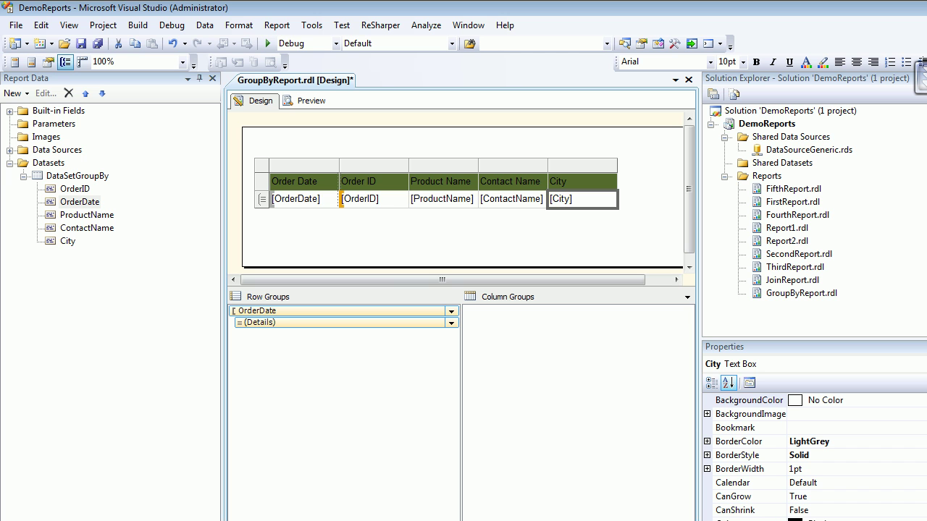
# Step: Save the report and preview how its rows are grouped by order date
pyautogui.click(98, 43)
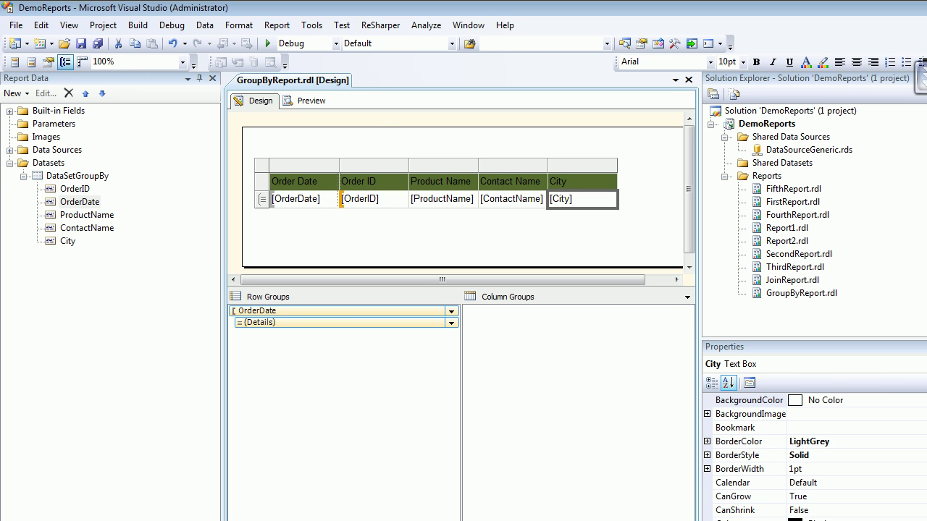
pyautogui.click(308, 101)
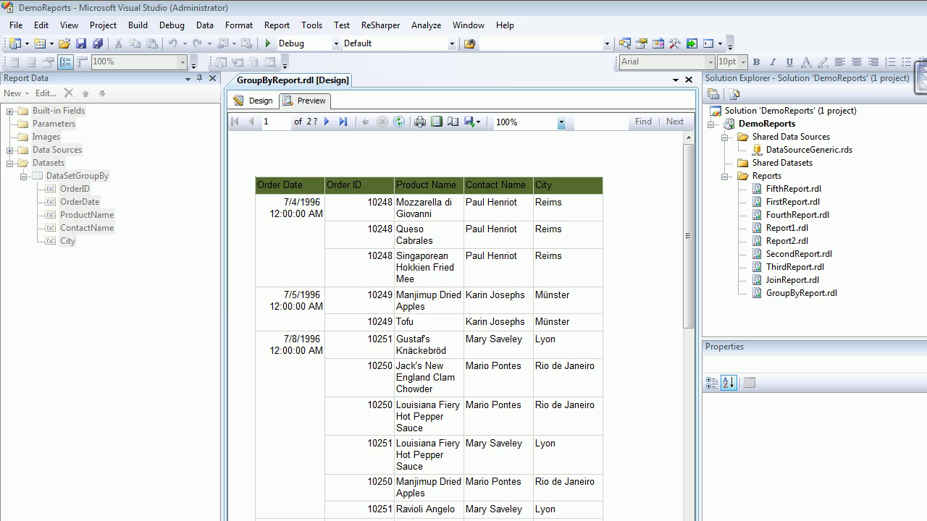
pyautogui.click(255, 100)
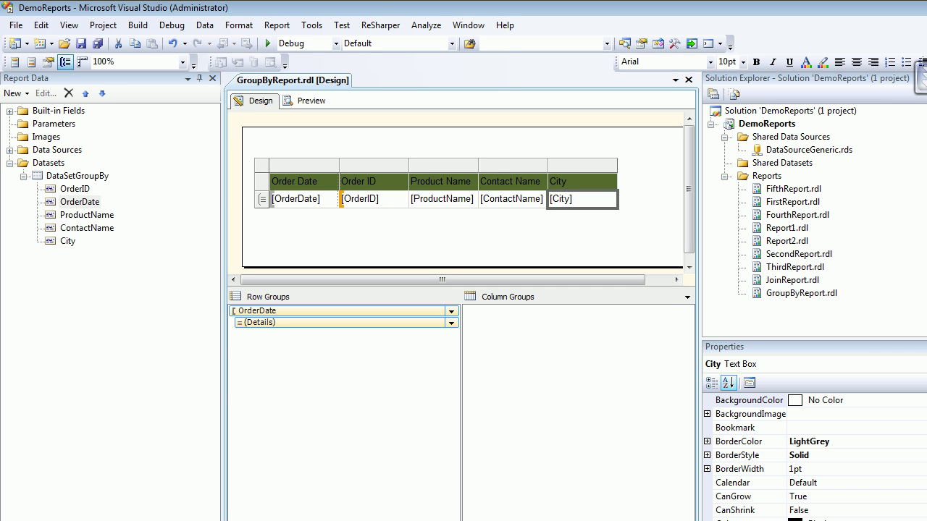
# Step: Delete the Order ID column from the table
pyautogui.click(374, 166)
pyautogui.rightClick(373, 165)
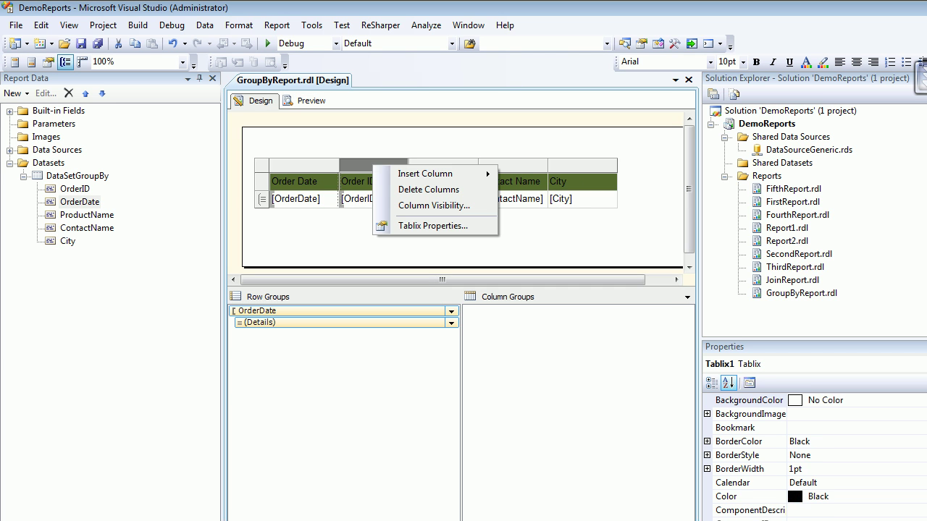
pyautogui.click(428, 189)
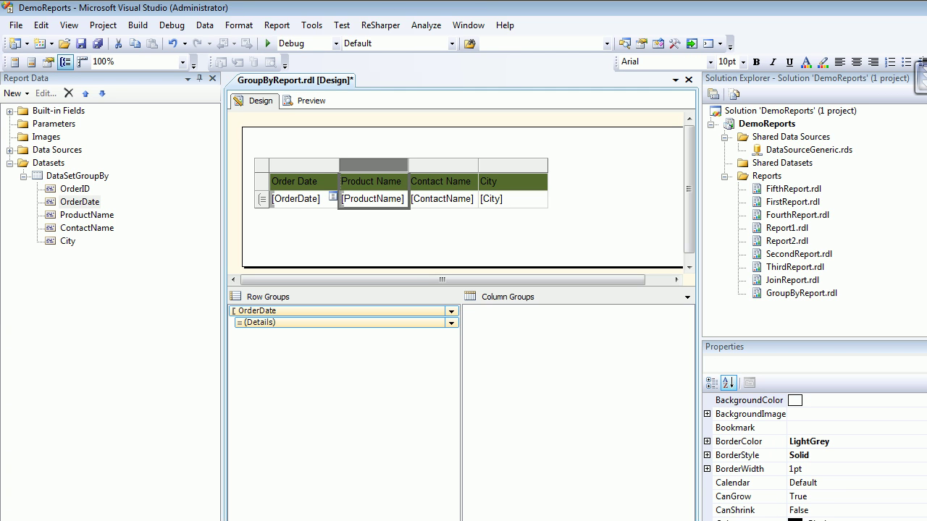
# Step: Add the OrderID field as a row group between OrderDate and the details group, and preview the saved report
pyautogui.click(75, 189)
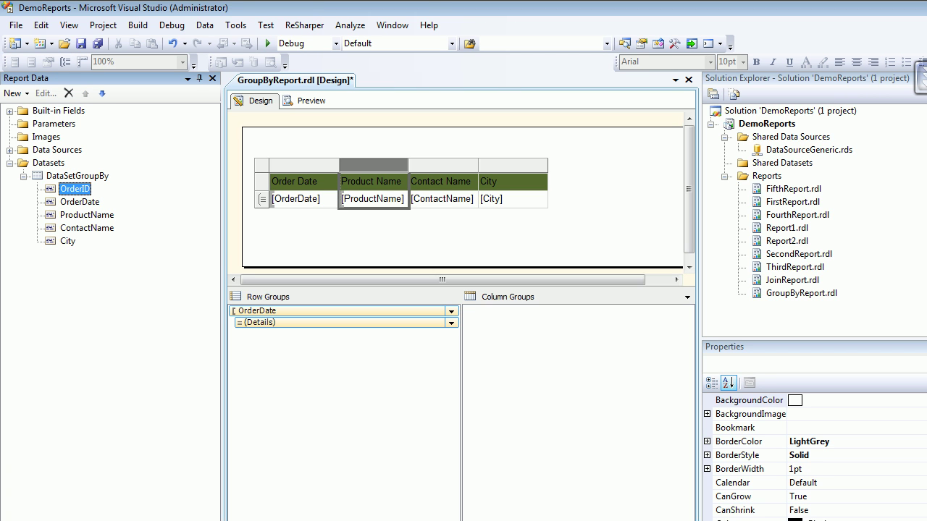
pyautogui.moveTo(74, 189); pyautogui.dragTo(304, 317)
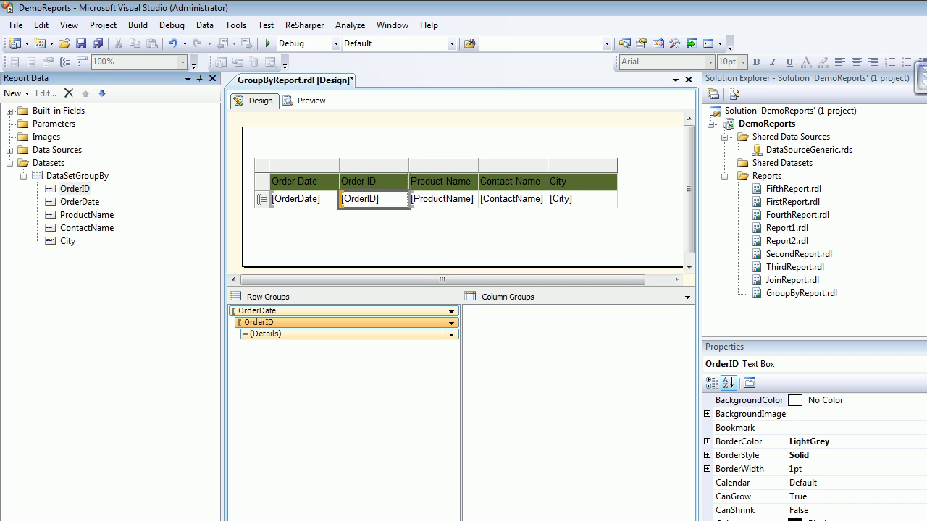
pyautogui.click(97, 44)
pyautogui.click(305, 101)
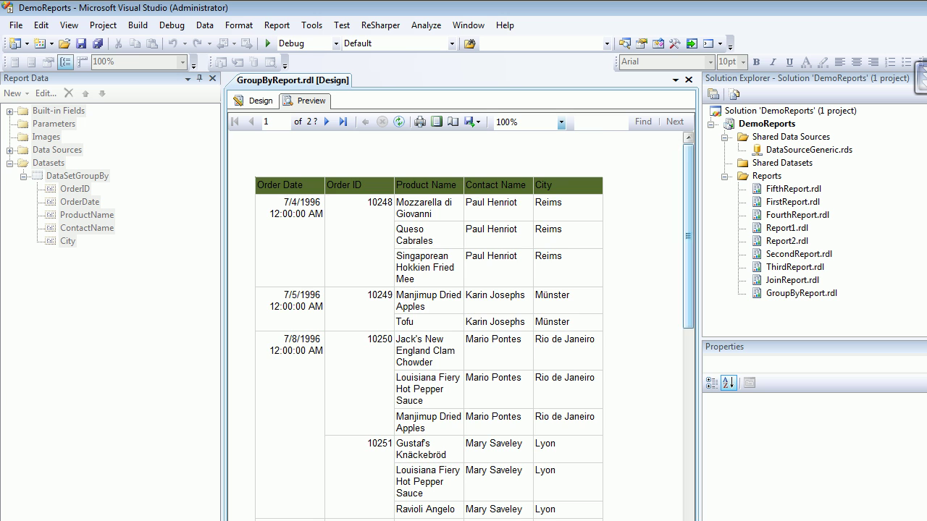
# Step: Delete the OrderID row group along with its related rows and columns, then save the report and preview the remaining OrderDate grouping
pyautogui.moveTo(687, 236); pyautogui.dragTo(687, 296)
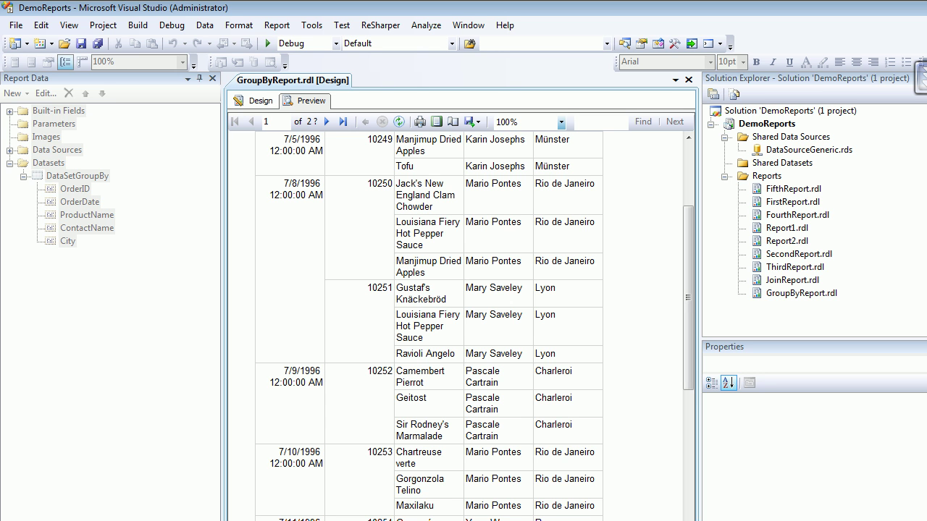
pyautogui.moveTo(688, 297)
pyautogui.mouseDown()
pyautogui.moveTo(688, 236)
pyautogui.moveTo(688, 286)
pyautogui.mouseUp()
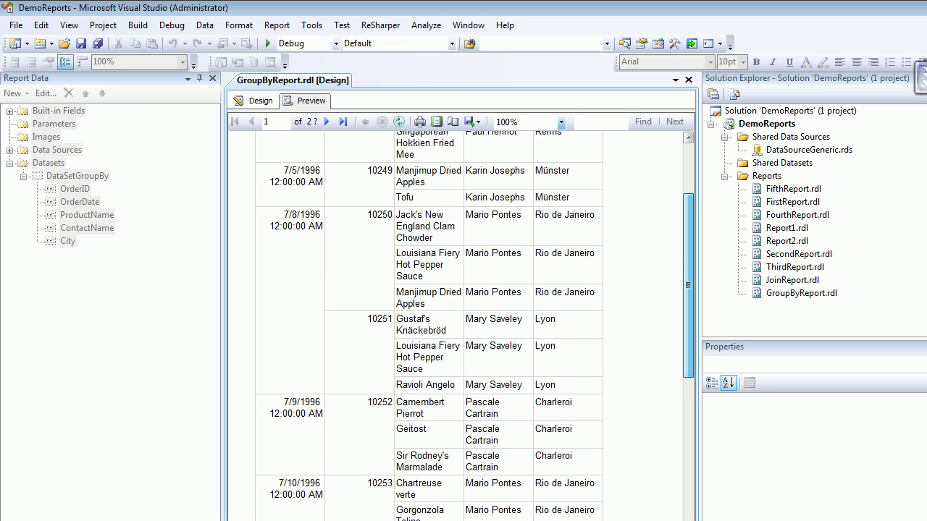
pyautogui.click(255, 100)
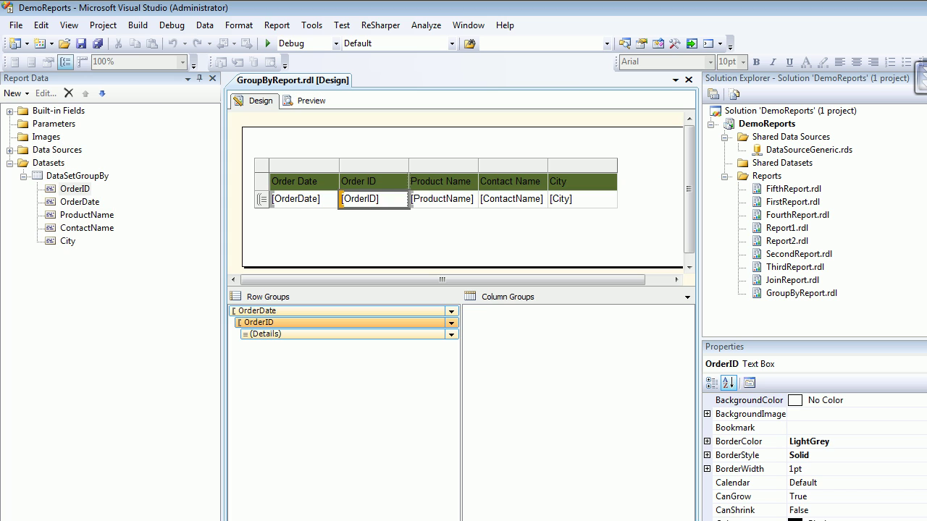
pyautogui.click(77, 175)
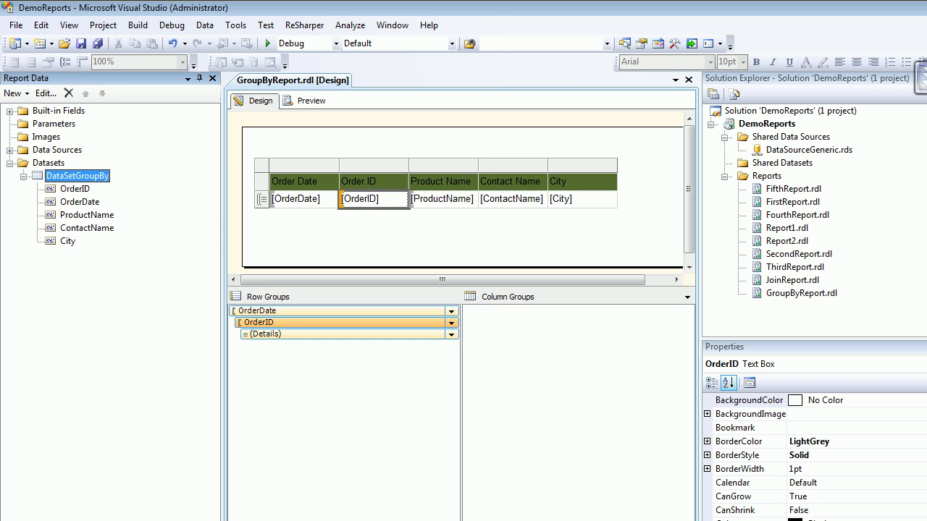
pyautogui.rightClick(278, 323)
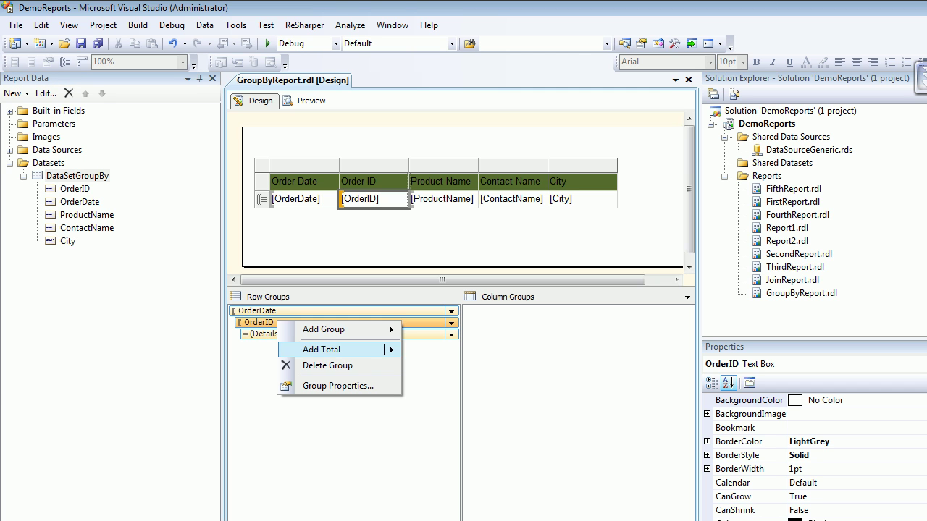
pyautogui.click(328, 365)
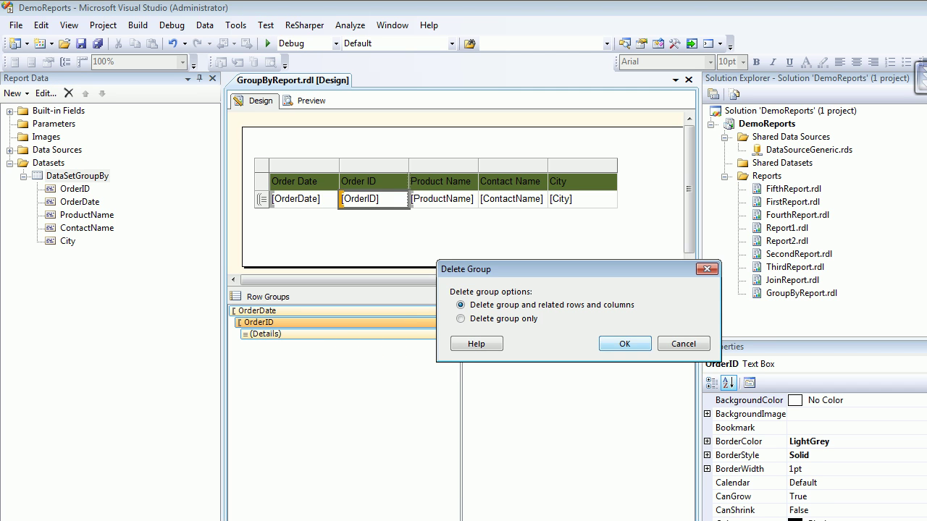
pyautogui.click(625, 344)
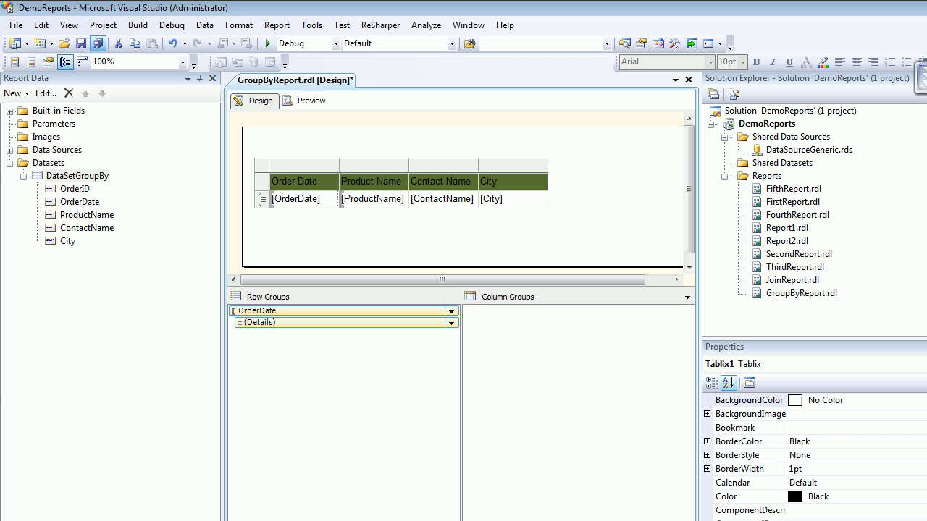
pyautogui.click(306, 101)
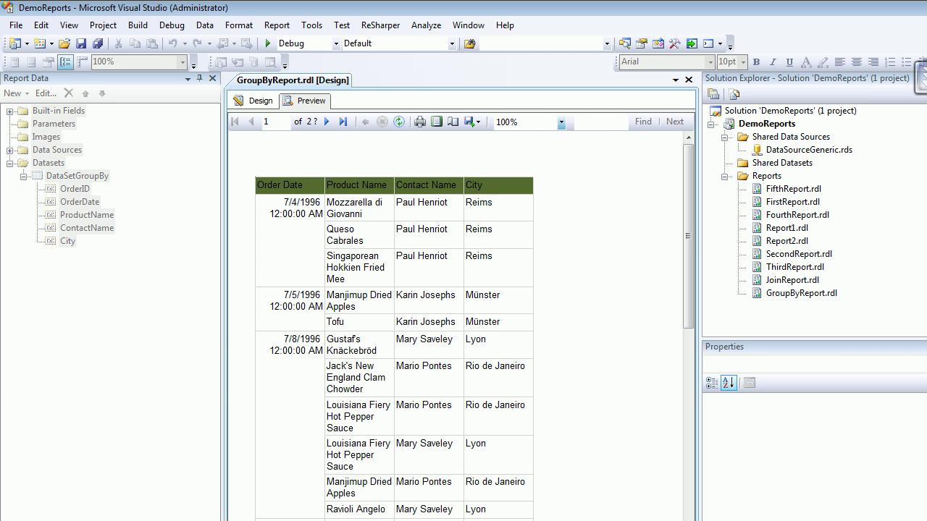
pyautogui.moveTo(688, 236)
pyautogui.mouseDown()
pyautogui.moveTo(688, 384)
pyautogui.moveTo(688, 236)
pyautogui.mouseUp()
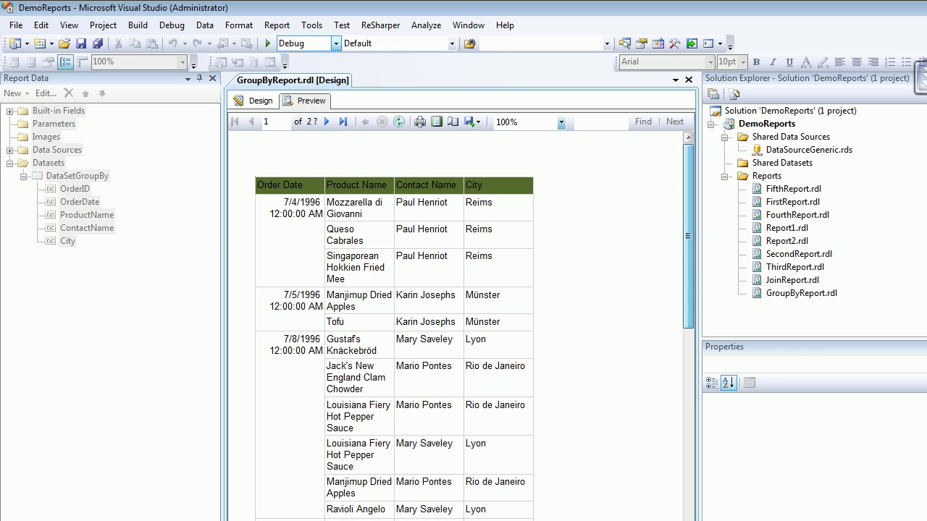